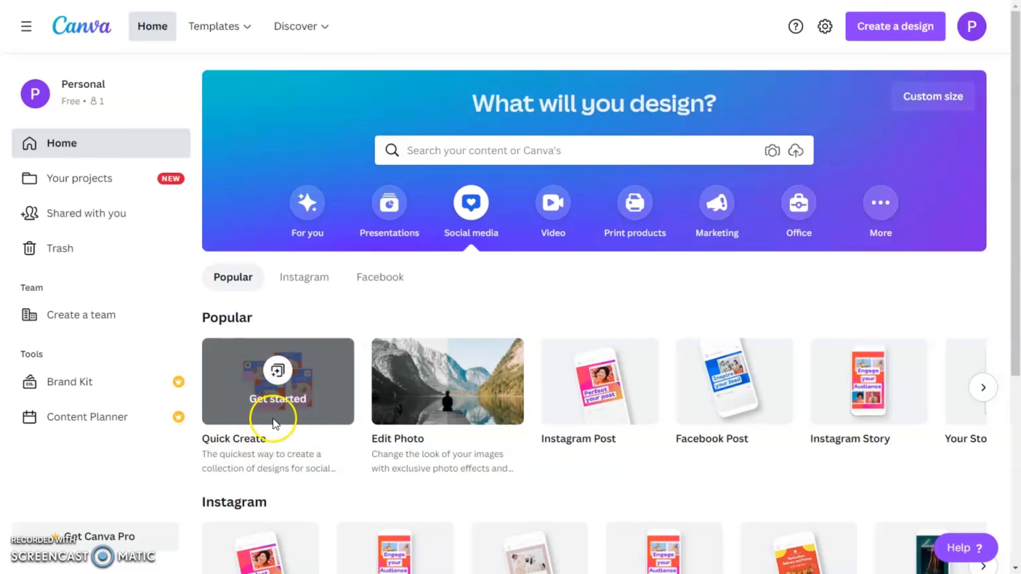
# Start Quick Create with the Instagram Post, Your Story, Facebook Post, Twitter Post, LinkedIn Post and Pinterest Pin formats.
pyautogui.click(275, 382)
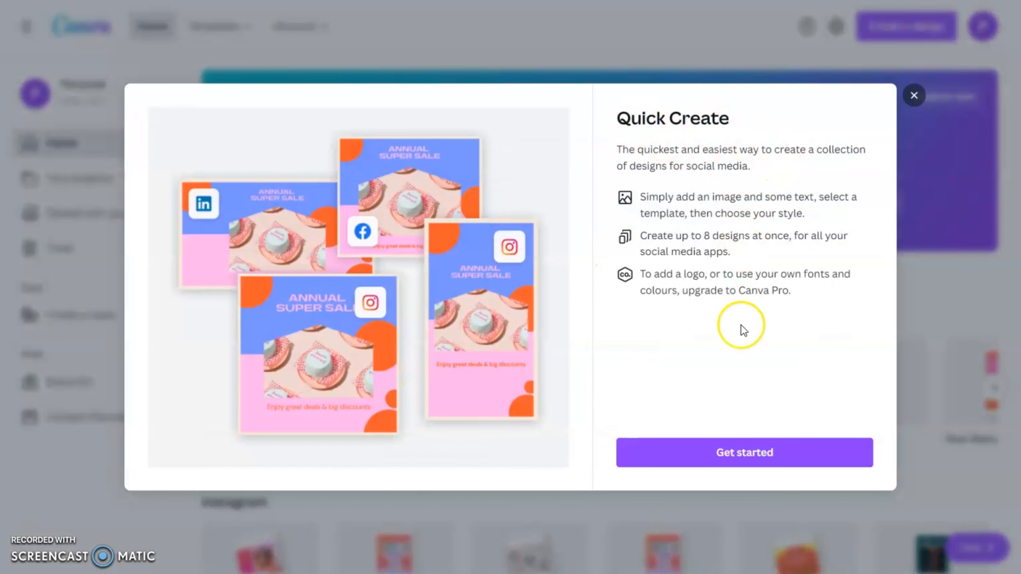
pyautogui.click(750, 452)
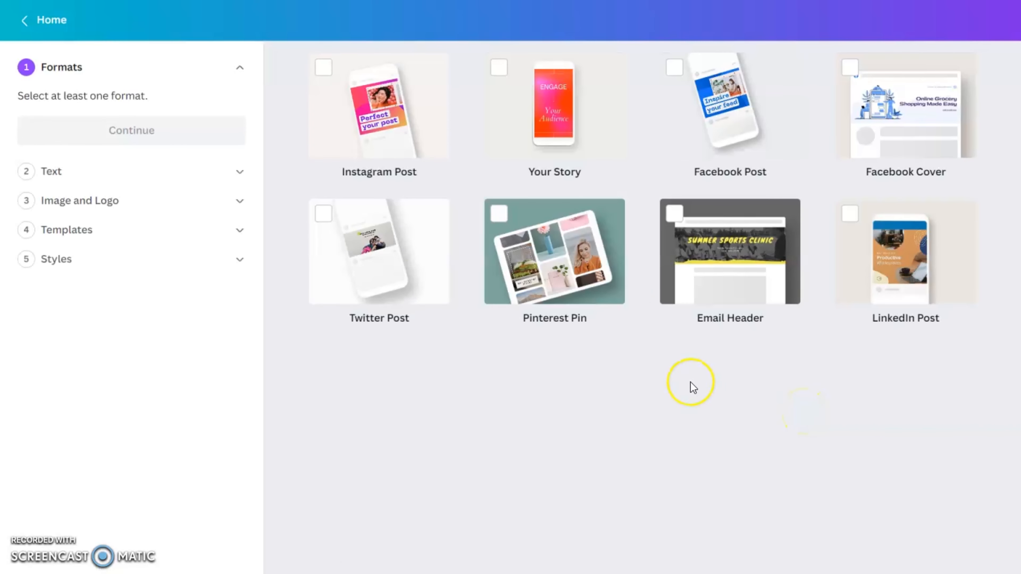
pyautogui.click(371, 118)
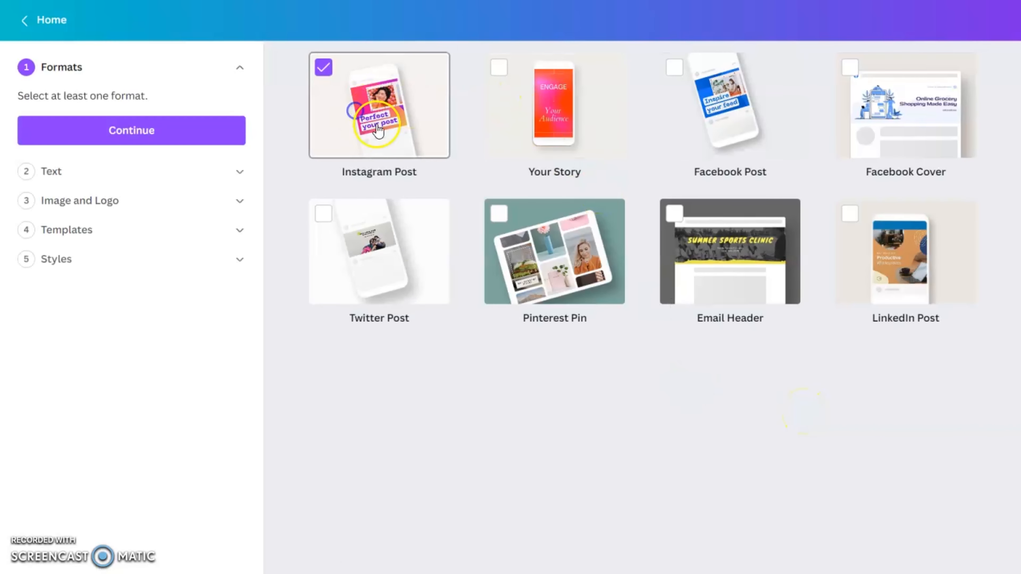
pyautogui.click(566, 119)
pyautogui.click(734, 115)
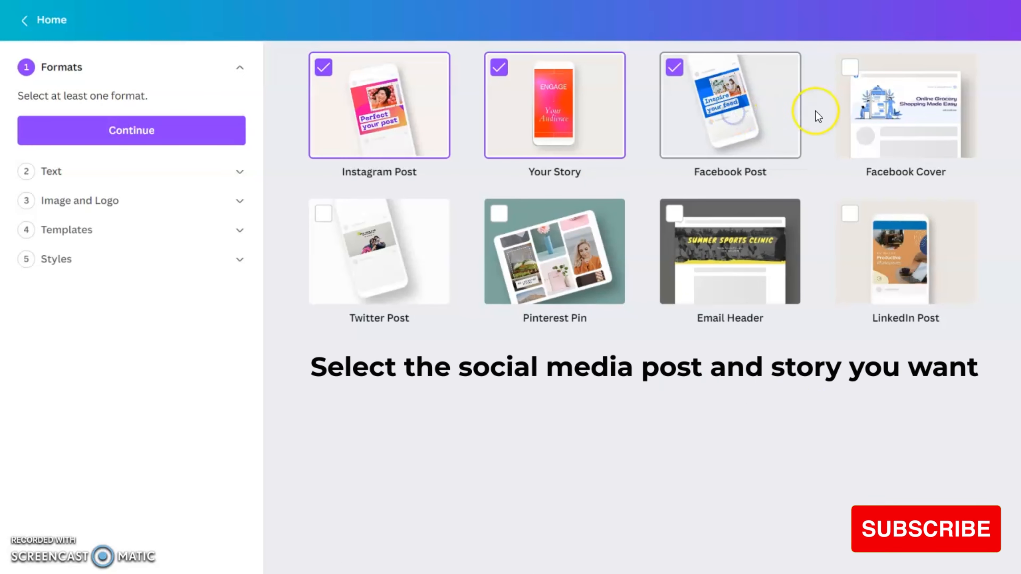
pyautogui.click(361, 258)
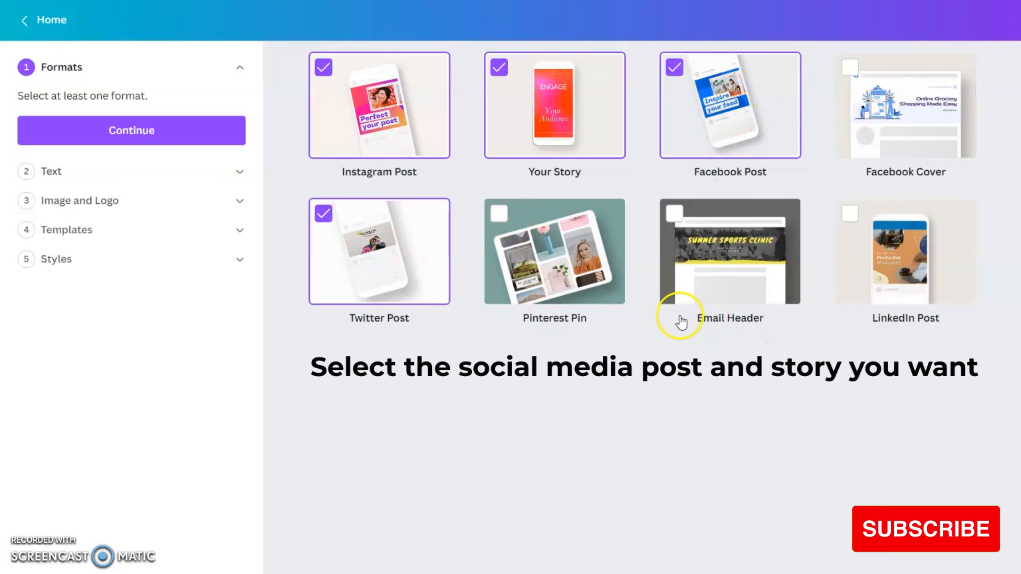
pyautogui.click(903, 280)
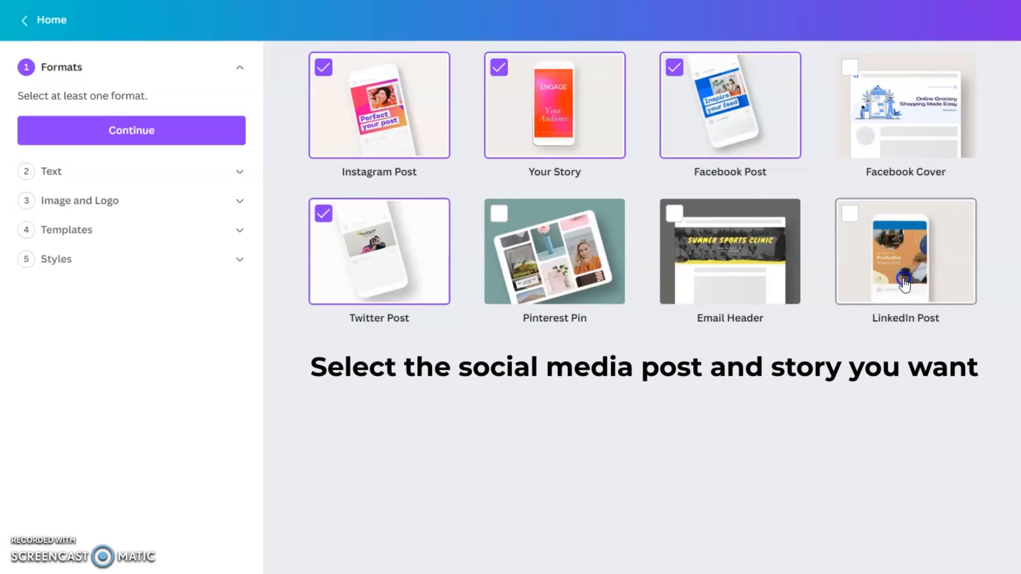
pyautogui.click(555, 261)
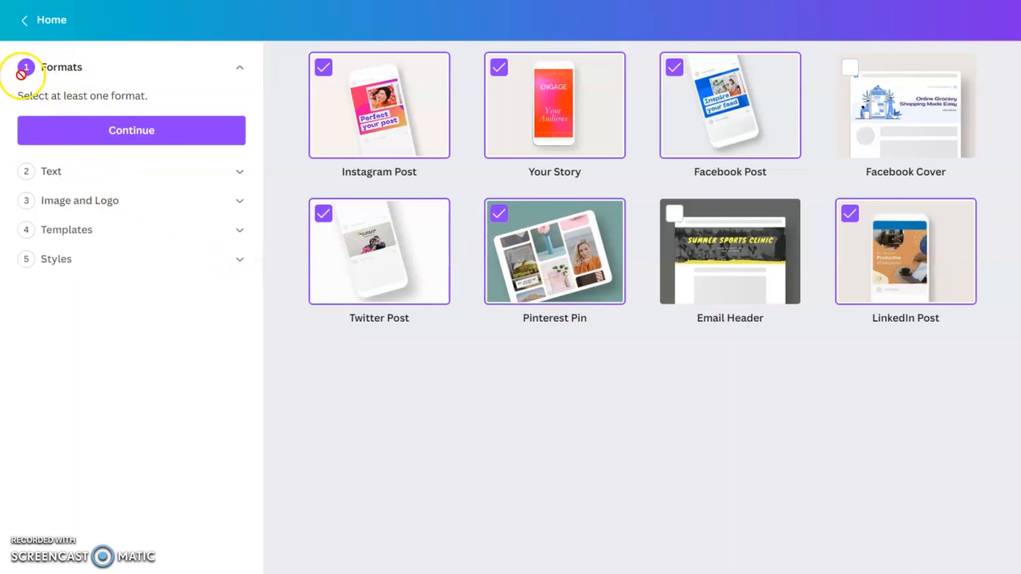
pyautogui.click(115, 121)
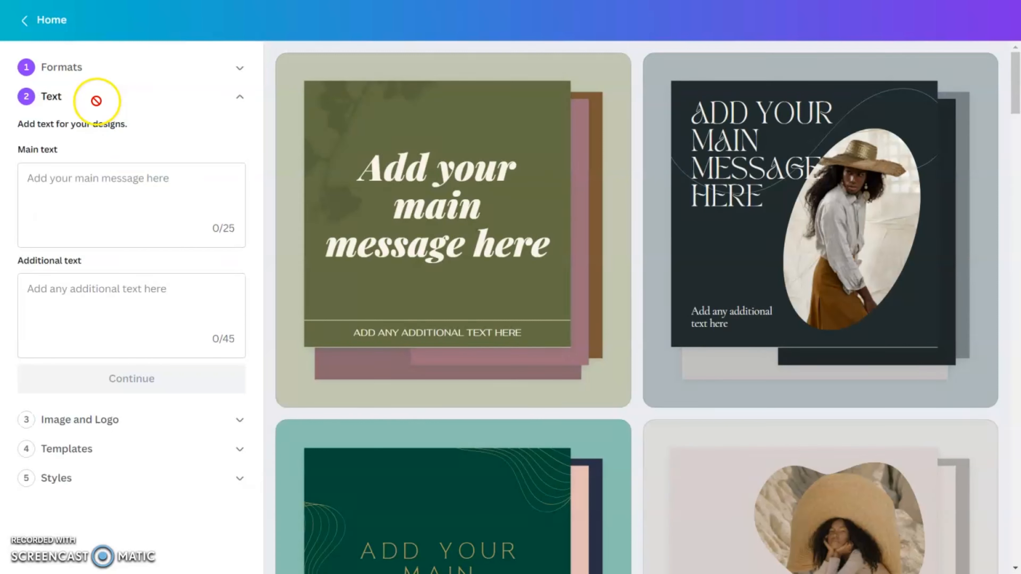
# Set the main text to "Self care" and the additional text to "Learn to believe in yourself", skipping the image and logo.
pyautogui.click(95, 184)
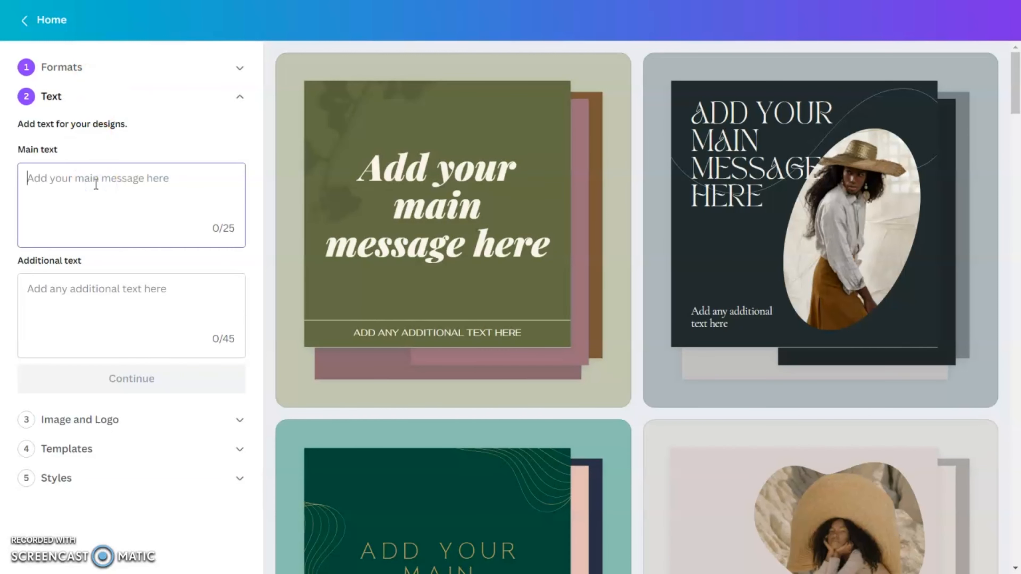
pyautogui.write('Sel')
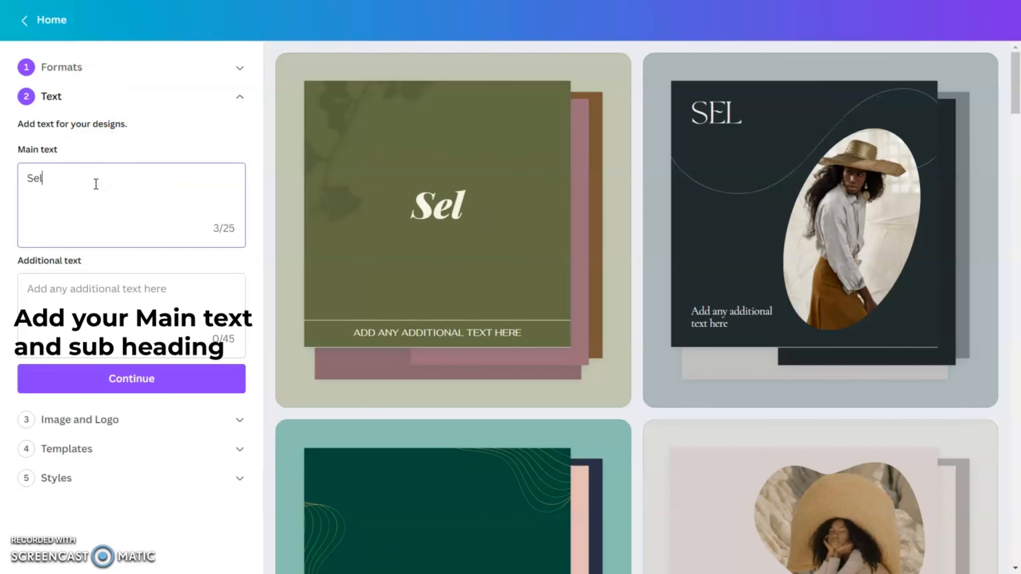
pyautogui.write('f care')
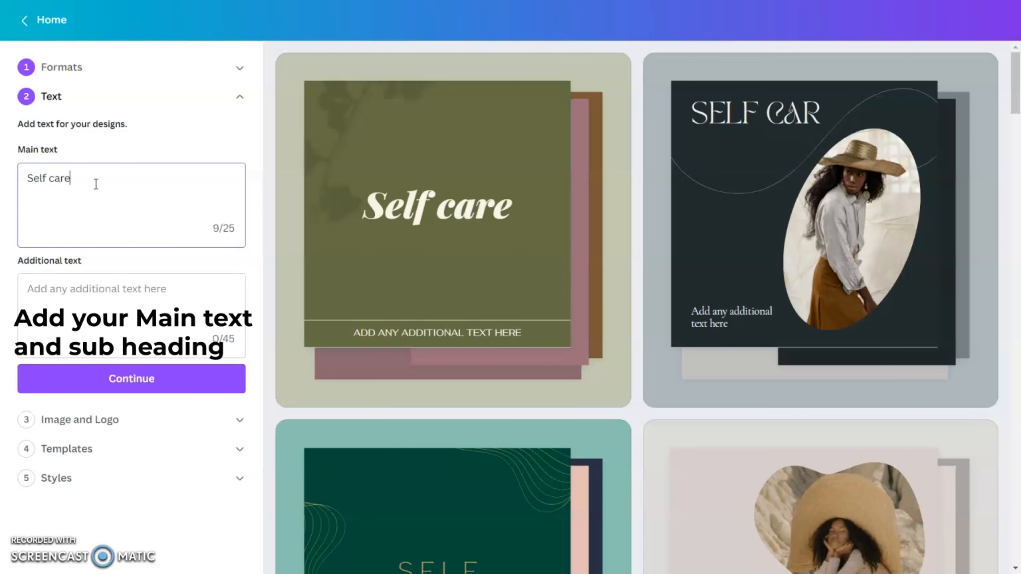
pyautogui.click(122, 297)
pyautogui.write('Lear')
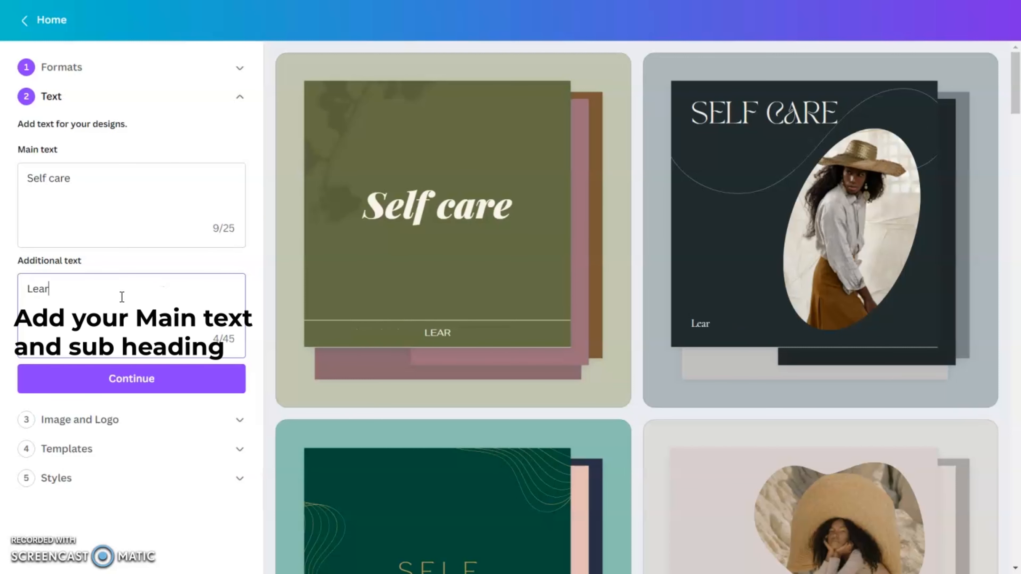
pyautogui.write('n to believe in yourself')
pyautogui.click(161, 378)
pyautogui.click(159, 441)
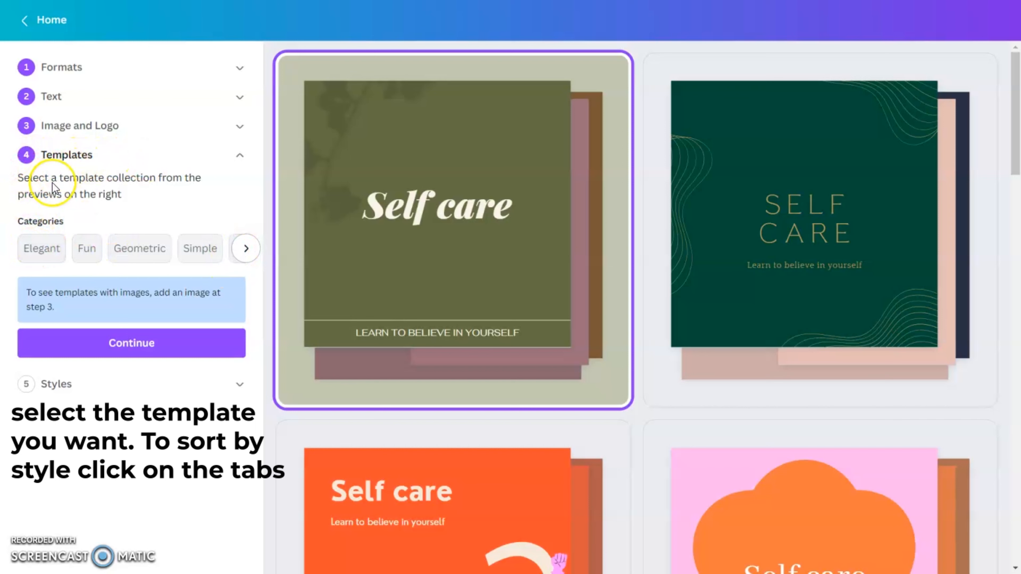
# Go to the Organic template category and continue with the beige template with a leaf drawing and green shapes.
pyautogui.click(246, 249)
pyautogui.click(230, 248)
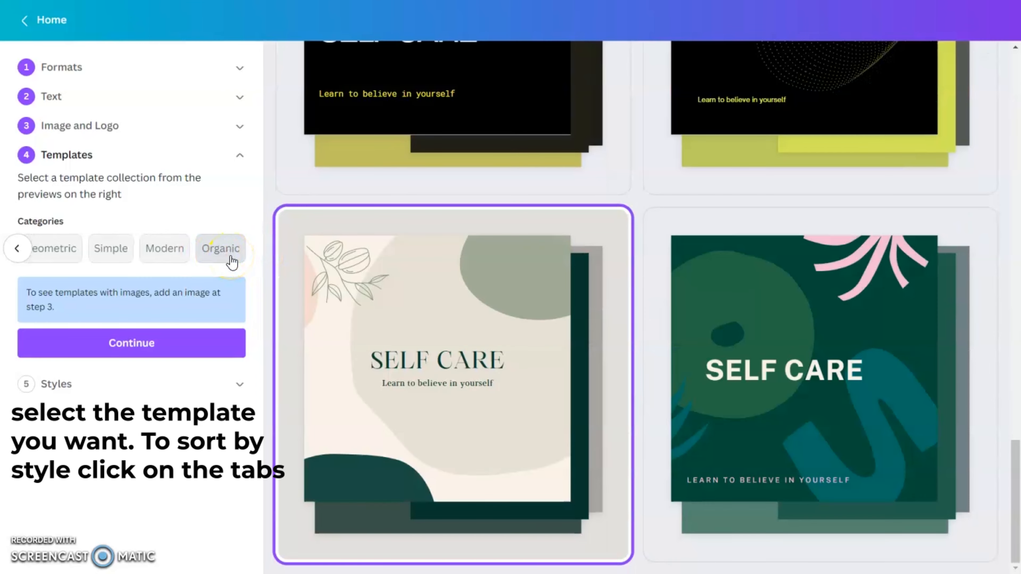
pyautogui.scroll(10, 477, 419)
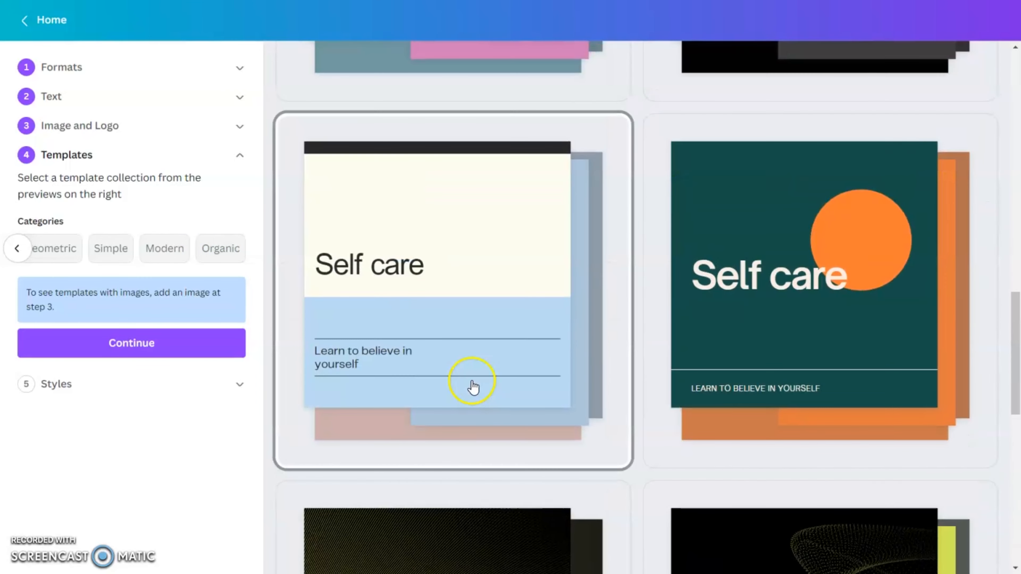
pyautogui.scroll(-10, 473, 386)
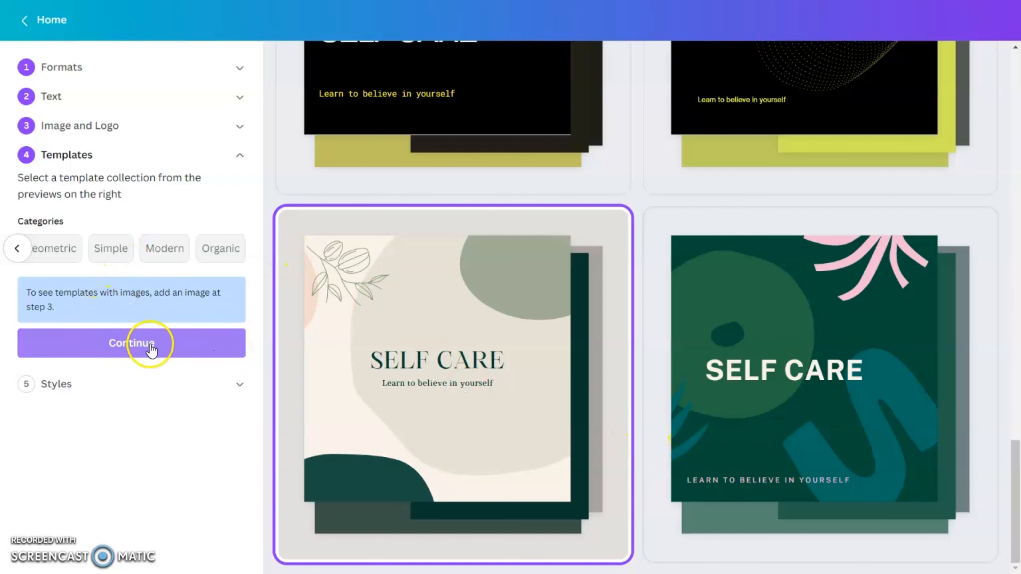
pyautogui.click(115, 353)
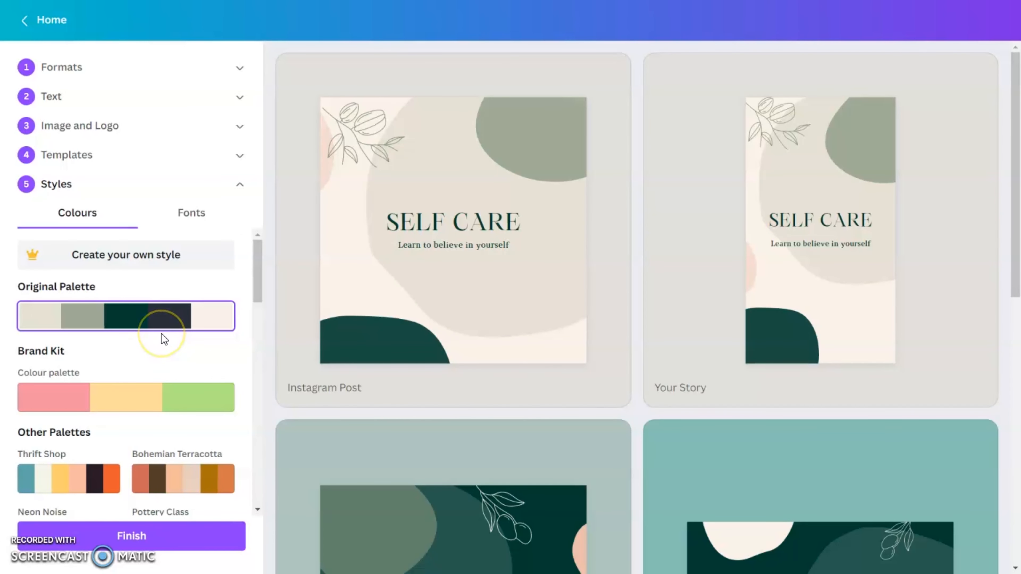
# Try the Brand Kit colours and several other palettes on the designs, including Hazelwood Powder and Pumpkin Pie.
pyautogui.click(116, 404)
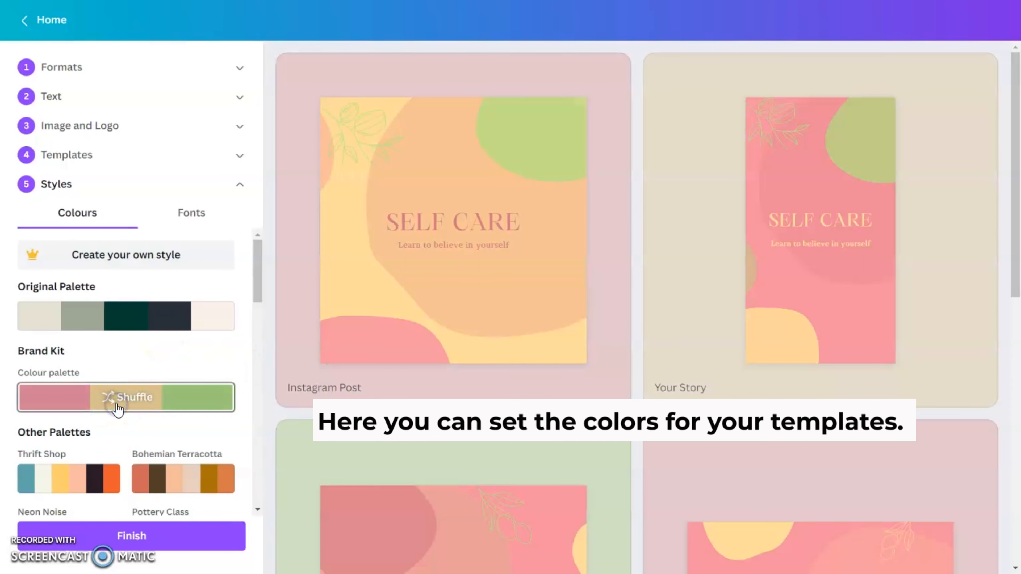
pyautogui.scroll(-7, 118, 409)
pyautogui.click(194, 337)
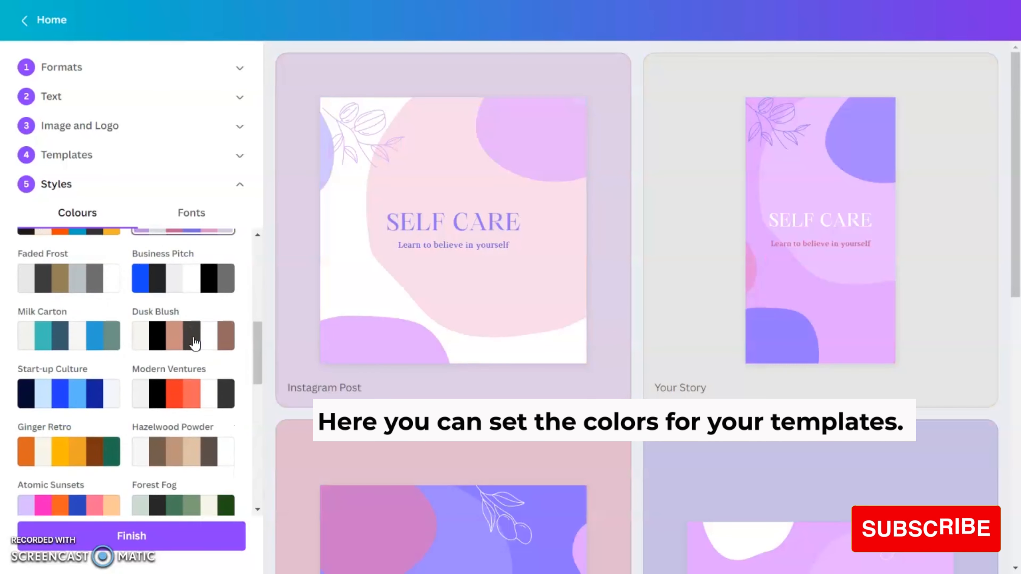
pyautogui.scroll(-3, 194, 337)
pyautogui.click(183, 417)
pyautogui.scroll(-7, 183, 418)
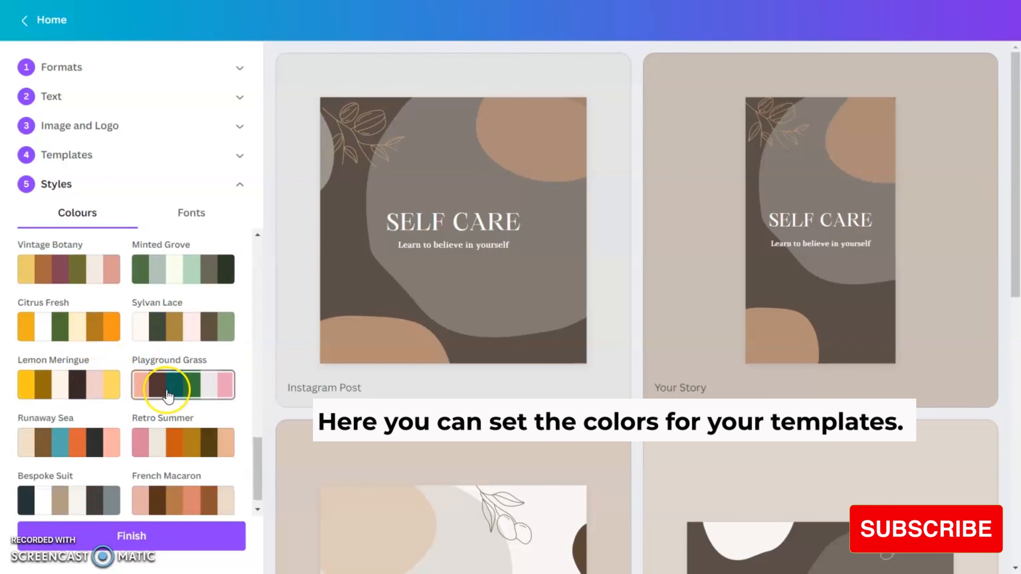
pyautogui.click(178, 425)
pyautogui.click(183, 484)
pyautogui.click(183, 367)
pyautogui.scroll(2, 183, 367)
pyautogui.click(183, 278)
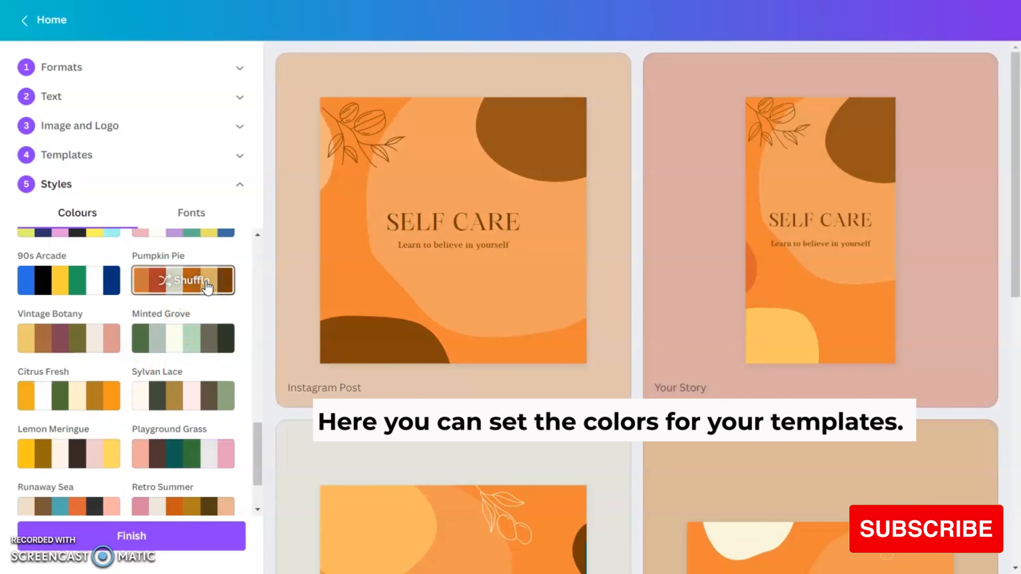
# Try the Mid-Century Icon palette on the designs and shuffle its colours several times.
pyautogui.scroll(5, 183, 278)
pyautogui.click(183, 324)
pyautogui.click(184, 324)
pyautogui.click(184, 324)
pyautogui.click(184, 324)
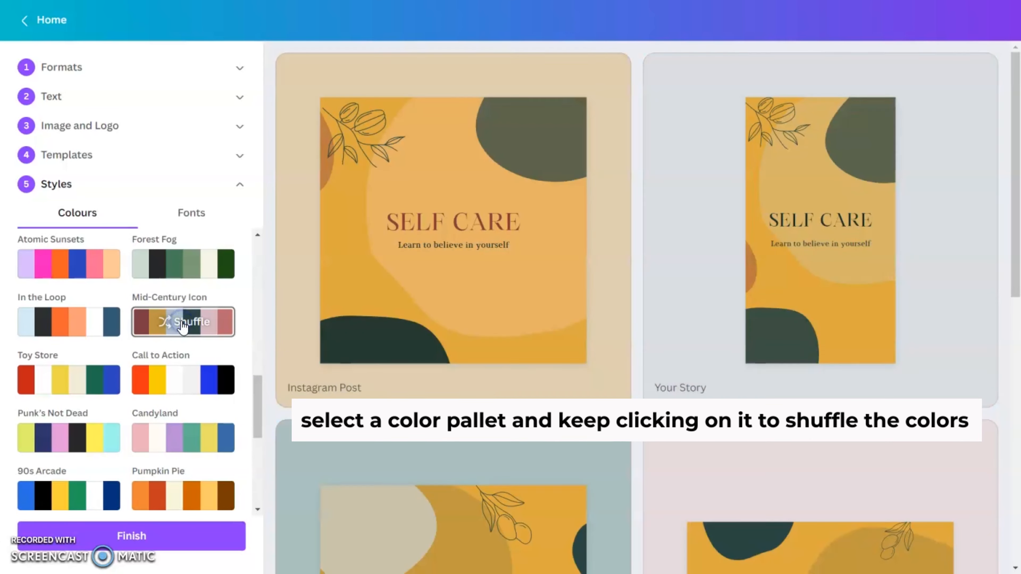
pyautogui.click(183, 324)
pyautogui.click(184, 323)
# Try the Hazelwood Powder palette, shuffle its colours repeatedly and preview all the formats.
pyautogui.scroll(2, 183, 297)
pyautogui.click(183, 292)
pyautogui.click(184, 294)
pyautogui.click(185, 297)
pyautogui.click(185, 297)
pyautogui.click(186, 297)
pyautogui.click(185, 297)
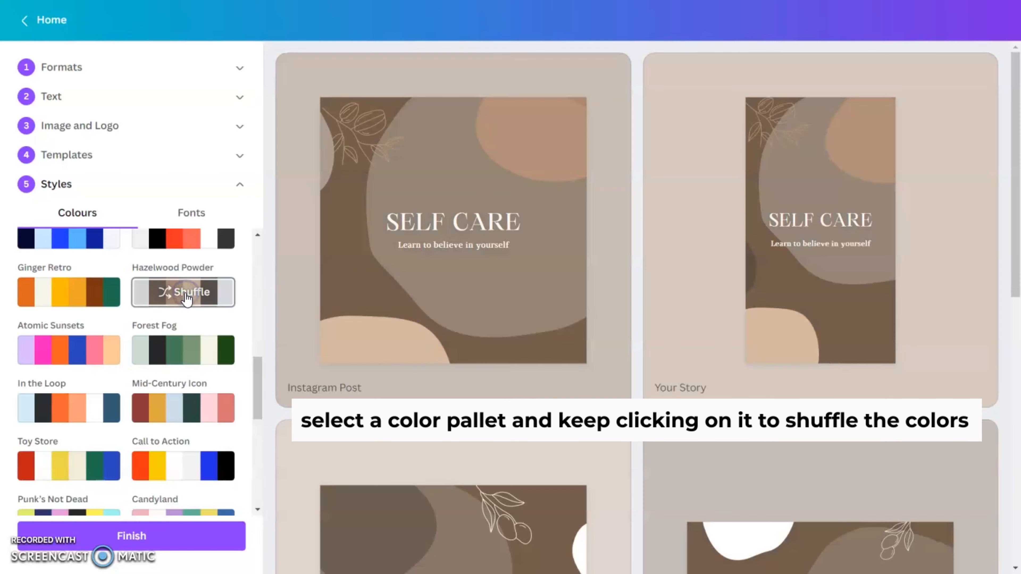
pyautogui.scroll(-11, 606, 249)
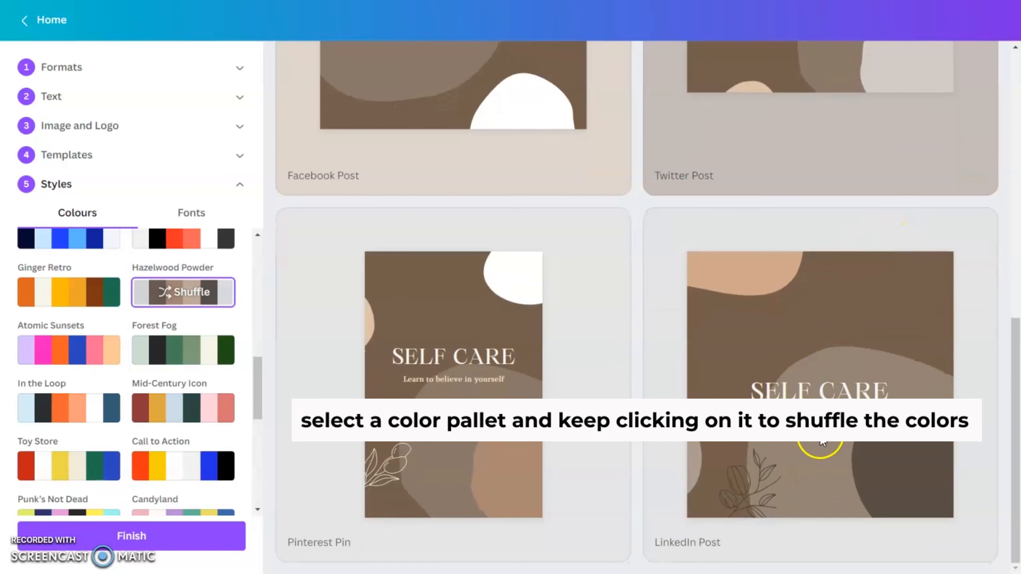
# Apply the Forest Fog palette to the designs and shuffle its colours to a light cream and green arrangement.
pyautogui.click(166, 349)
pyautogui.scroll(7, 515, 387)
pyautogui.scroll(5, 517, 391)
pyautogui.click(197, 352)
pyautogui.click(197, 352)
pyautogui.click(197, 352)
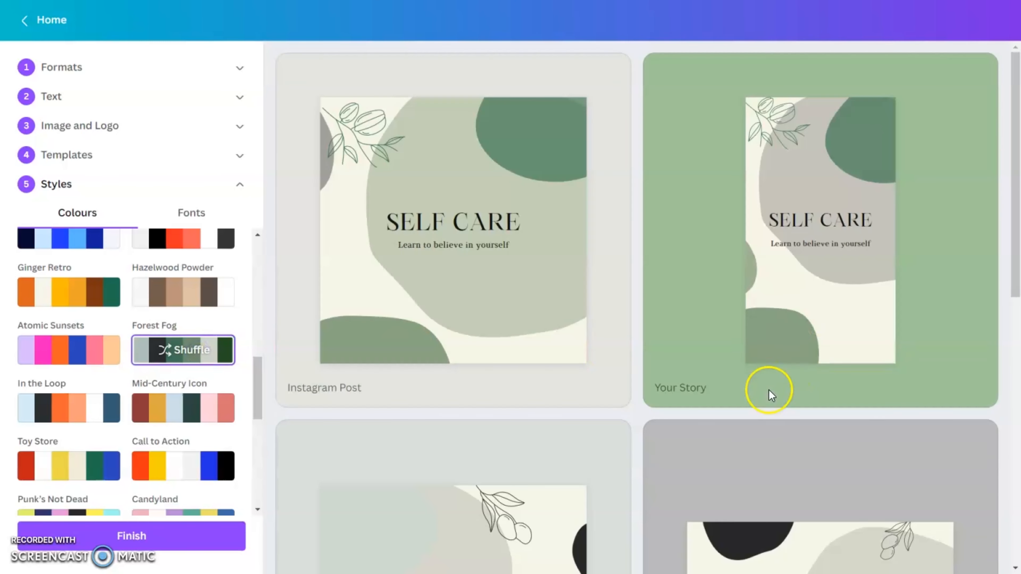
# Review the recoloured designs, finish the Quick Create set and open the saved collection.
pyautogui.scroll(-10, 768, 390)
pyautogui.scroll(10, 769, 390)
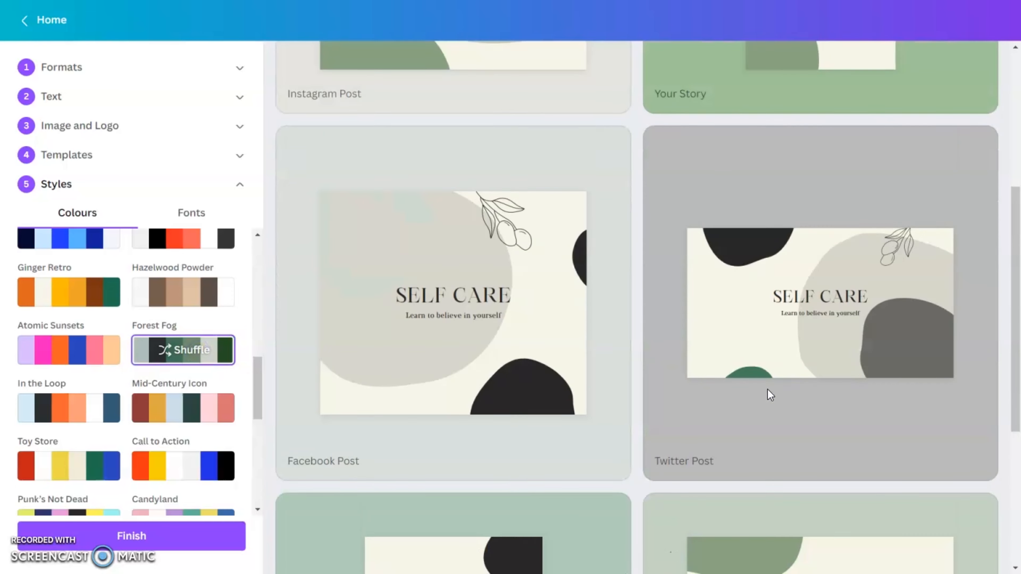
pyautogui.click(364, 154)
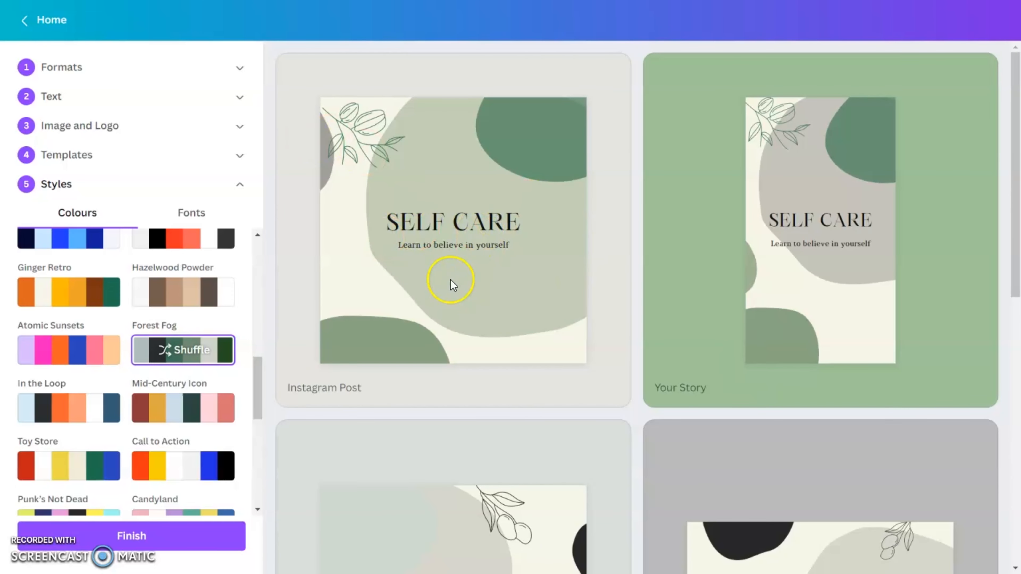
pyautogui.scroll(-10, 755, 439)
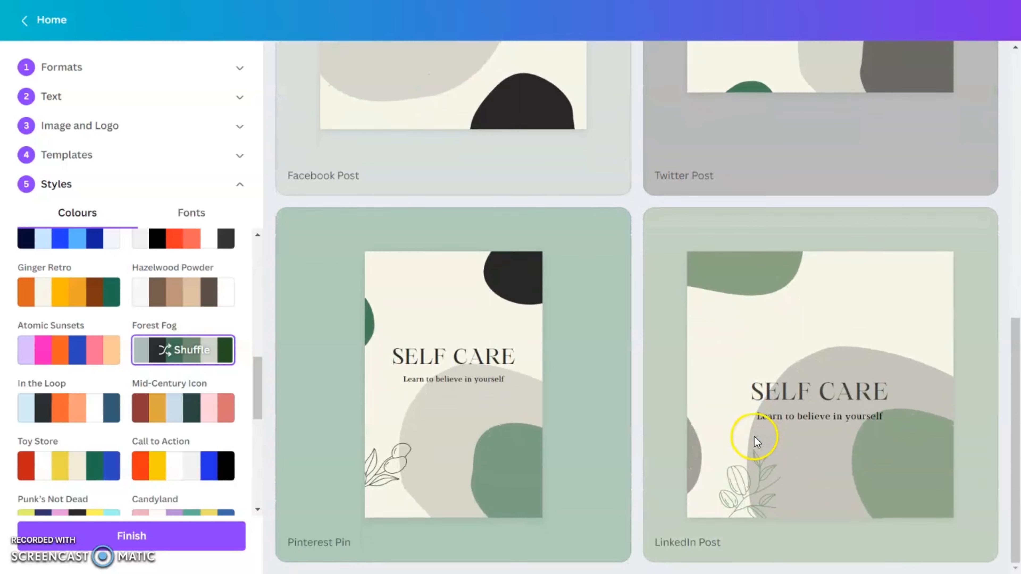
pyautogui.click(147, 538)
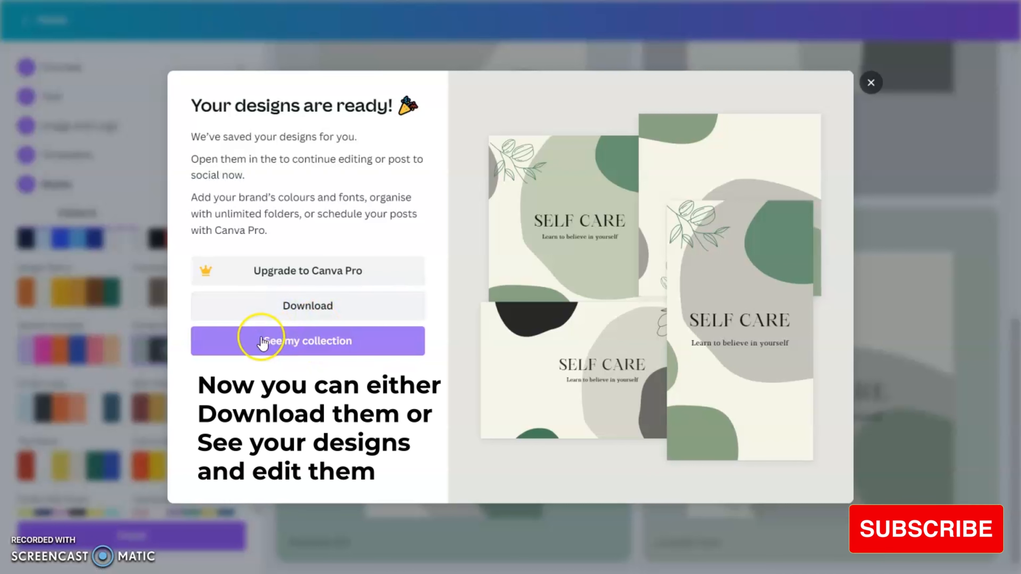
pyautogui.click(329, 342)
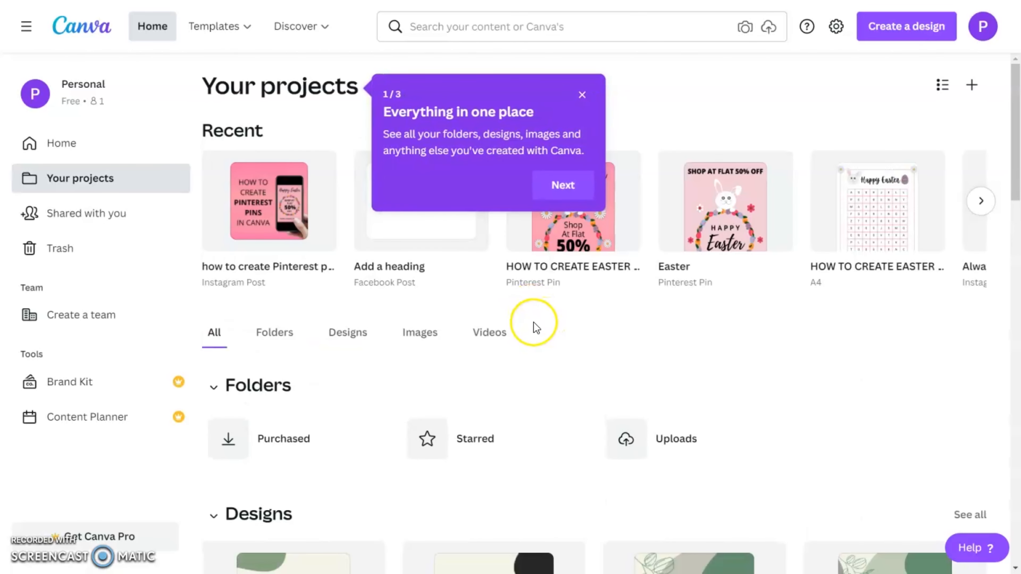
# Open the "LinkedIn Post - Self care" design for editing and ungroup its heading and subheading.
pyautogui.scroll(-8, 534, 323)
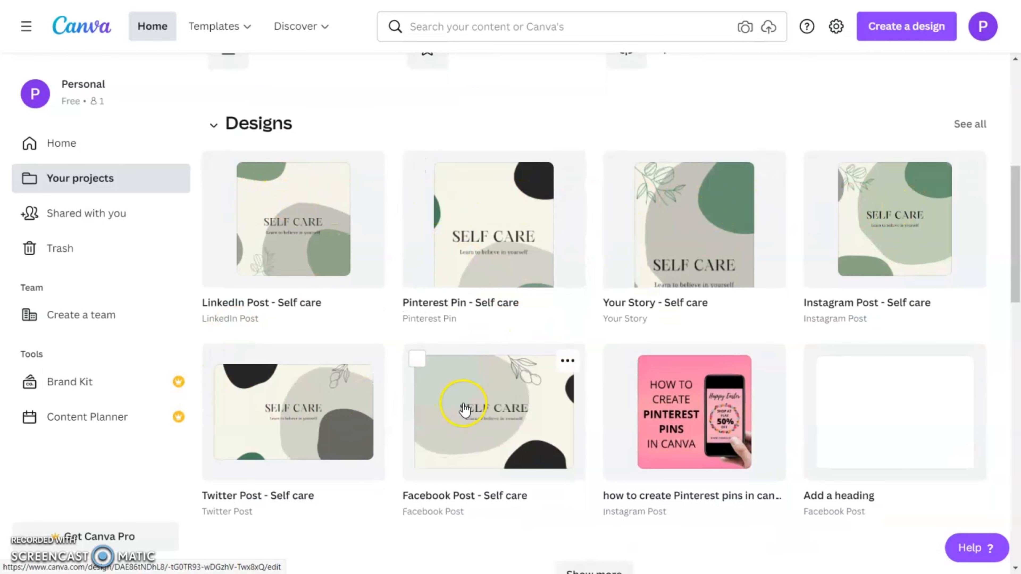
pyautogui.click(288, 224)
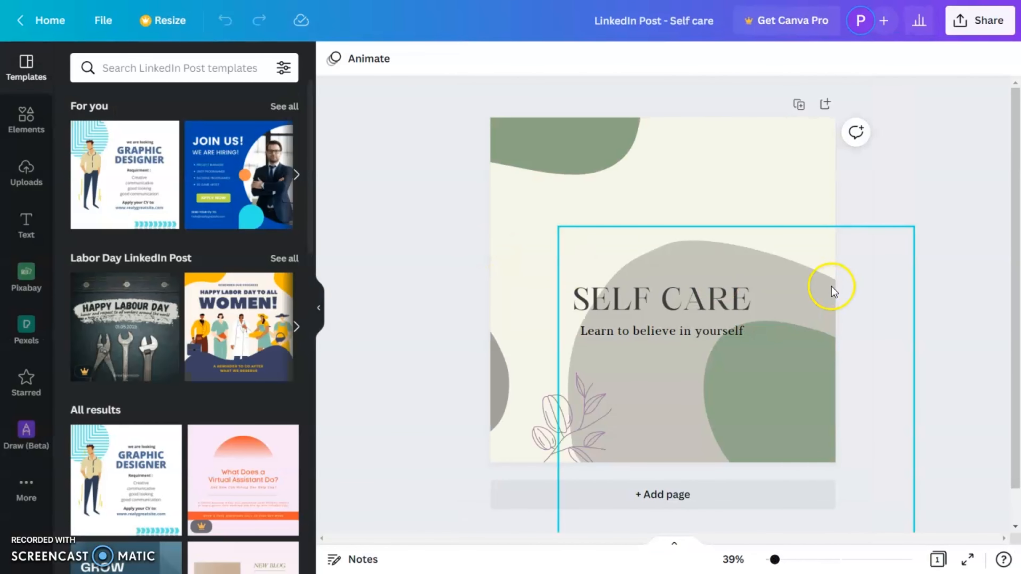
pyautogui.click(670, 300)
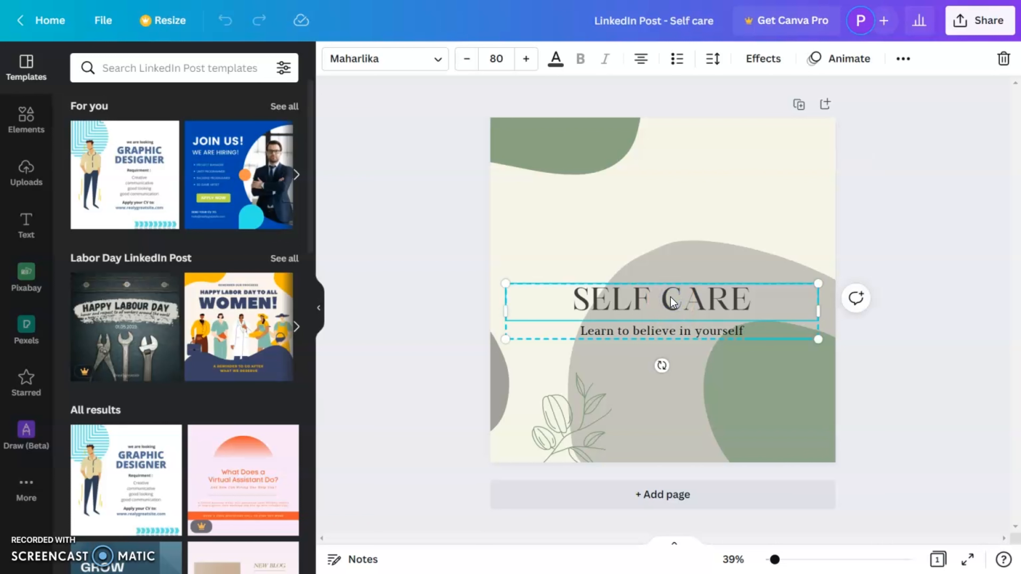
pyautogui.rightClick(671, 297)
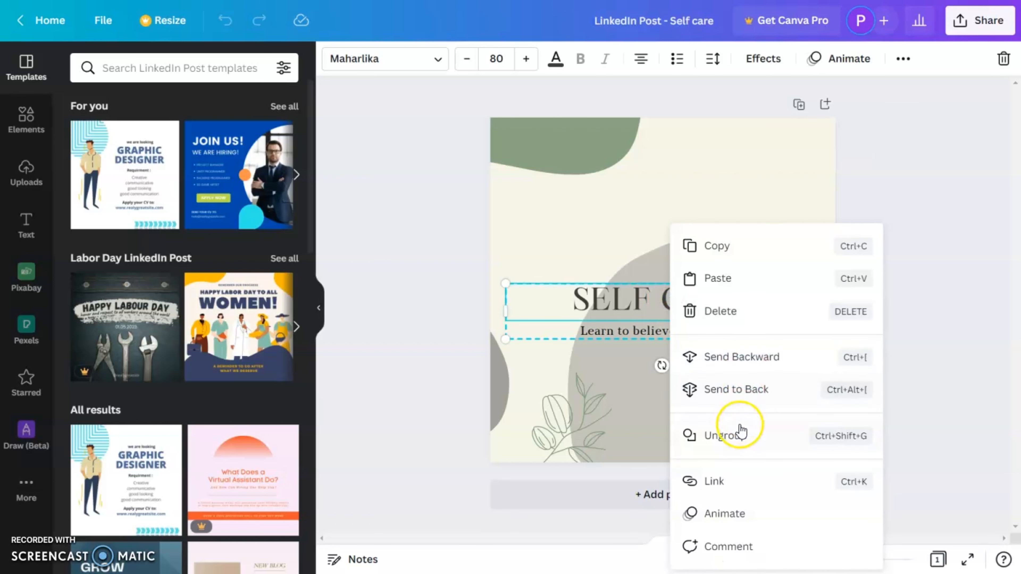
pyautogui.click(739, 434)
pyautogui.click(912, 213)
# Rotate the botanical line drawing to about -140° and fit it into the lower-left corner of the post.
pyautogui.click(587, 411)
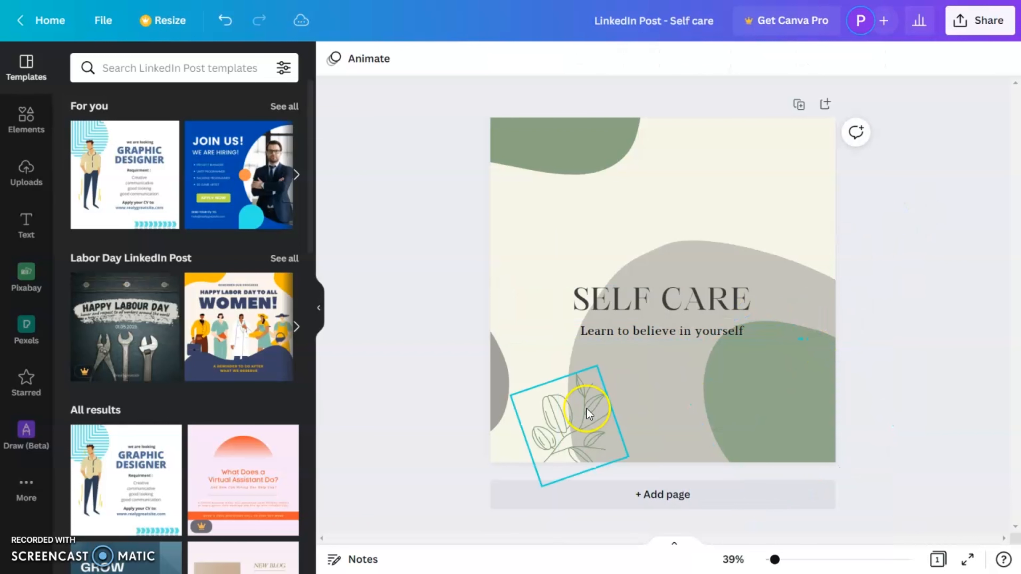
pyautogui.moveTo(586, 415); pyautogui.dragTo(553, 421)
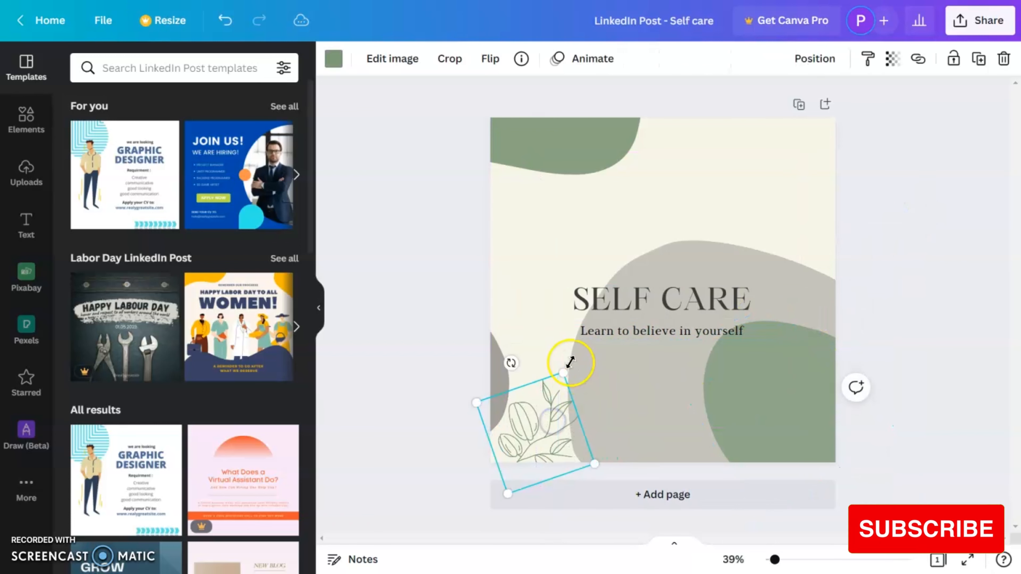
pyautogui.moveTo(512, 362); pyautogui.dragTo(542, 362)
pyautogui.moveTo(547, 416); pyautogui.dragTo(572, 403)
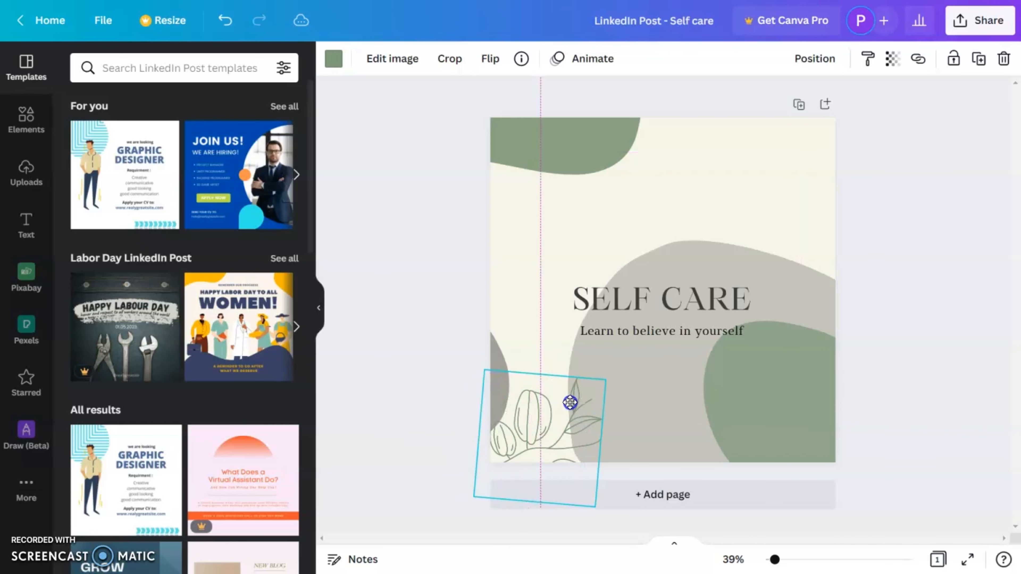
pyautogui.moveTo(548, 348); pyautogui.dragTo(591, 375)
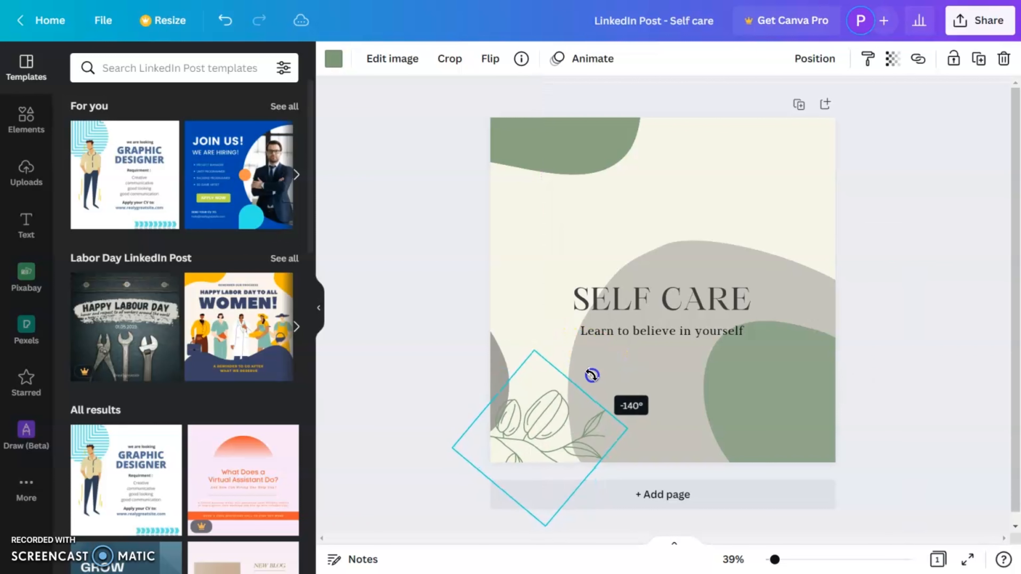
pyautogui.click(916, 236)
# Duplicate the botanical line drawing, rotate the copy and fit it into the upper-right corner of the post.
pyautogui.moveTo(549, 423); pyautogui.dragTo(780, 171)
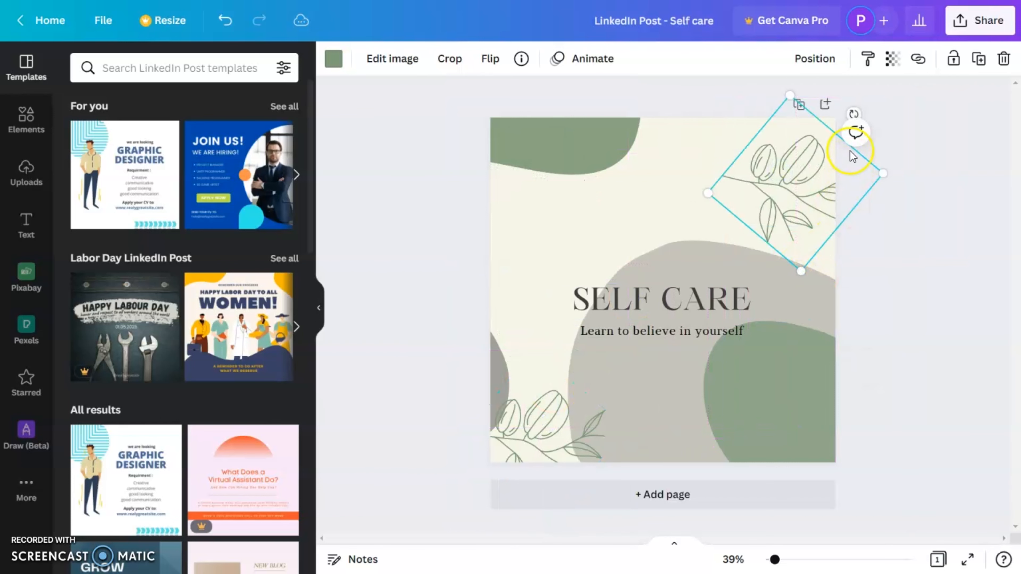
pyautogui.moveTo(854, 114); pyautogui.dragTo(720, 219)
pyautogui.moveTo(788, 206); pyautogui.dragTo(819, 160)
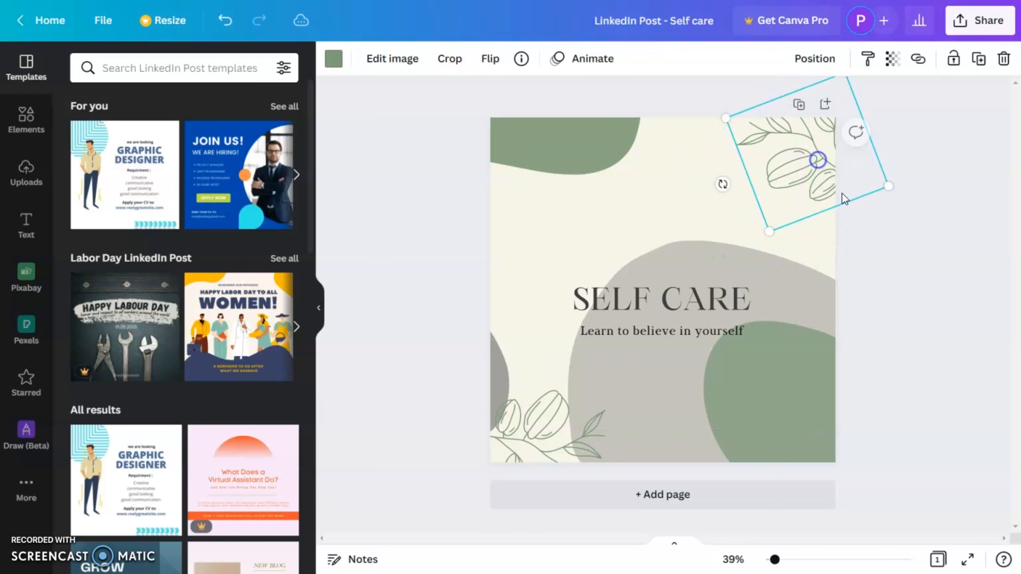
pyautogui.moveTo(724, 197); pyautogui.dragTo(764, 211)
pyautogui.moveTo(794, 151); pyautogui.dragTo(796, 165)
pyautogui.click(850, 240)
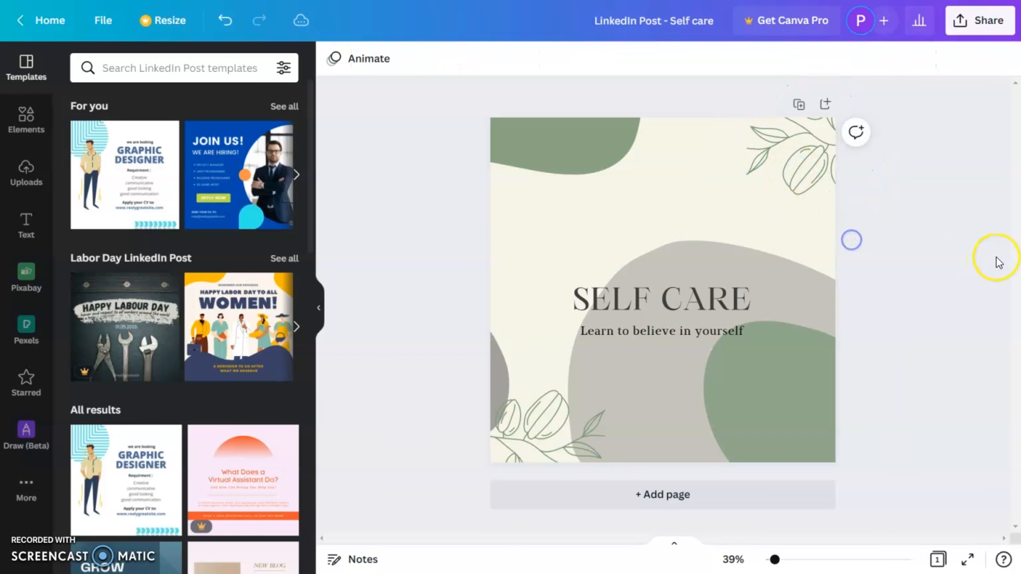
# Set the transparency of the large grey shape behind the text to 16.
pyautogui.click(647, 301)
pyautogui.click(652, 392)
pyautogui.click(892, 60)
pyautogui.moveTo(886, 118); pyautogui.dragTo(762, 120)
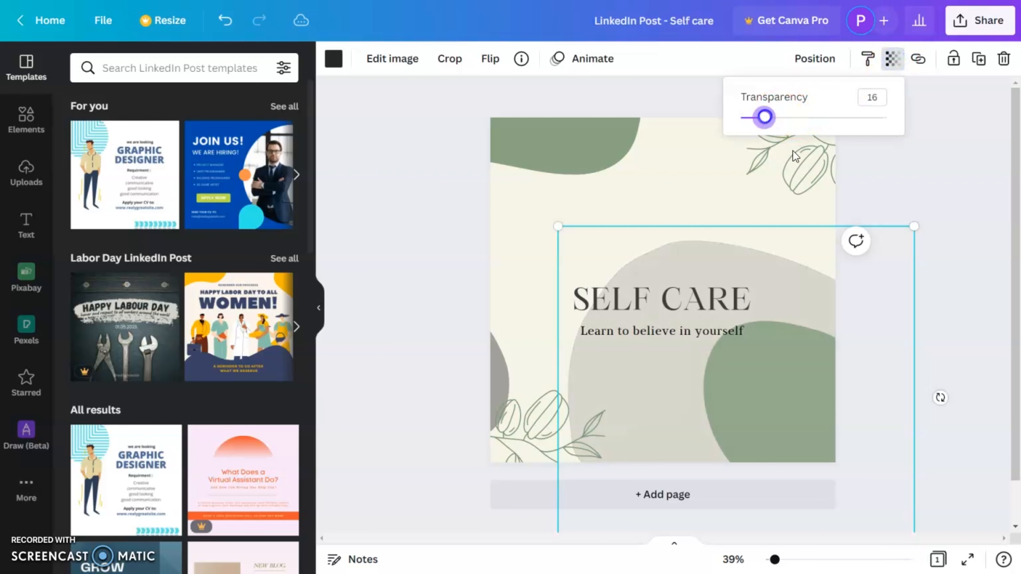
pyautogui.click(947, 289)
pyautogui.click(929, 287)
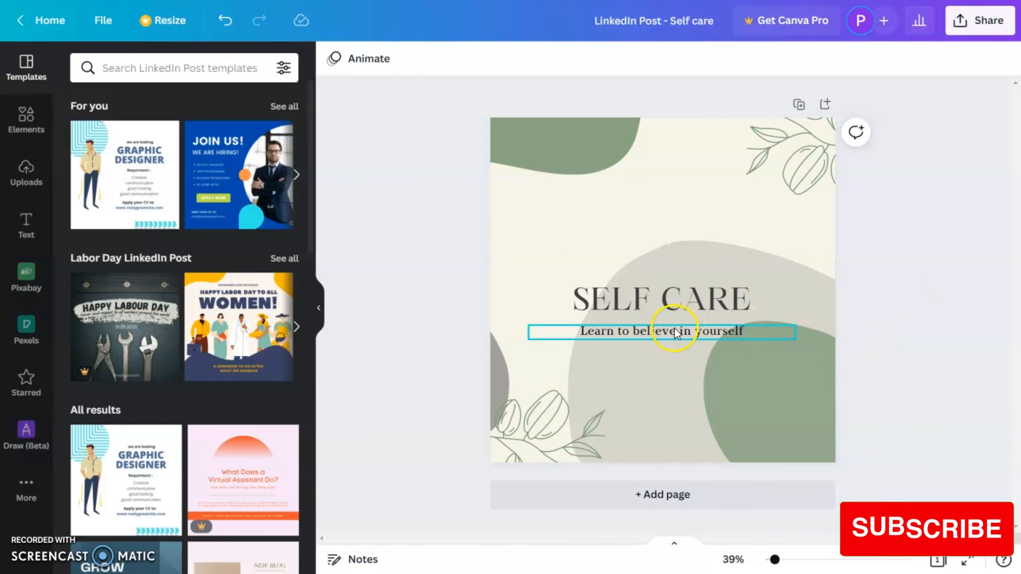
# Try Open Sans styles on the "SELF CARE" heading, search the fonts for "mont" and apply Montserrat Semi-Bold.
pyautogui.click(659, 304)
pyautogui.click(362, 62)
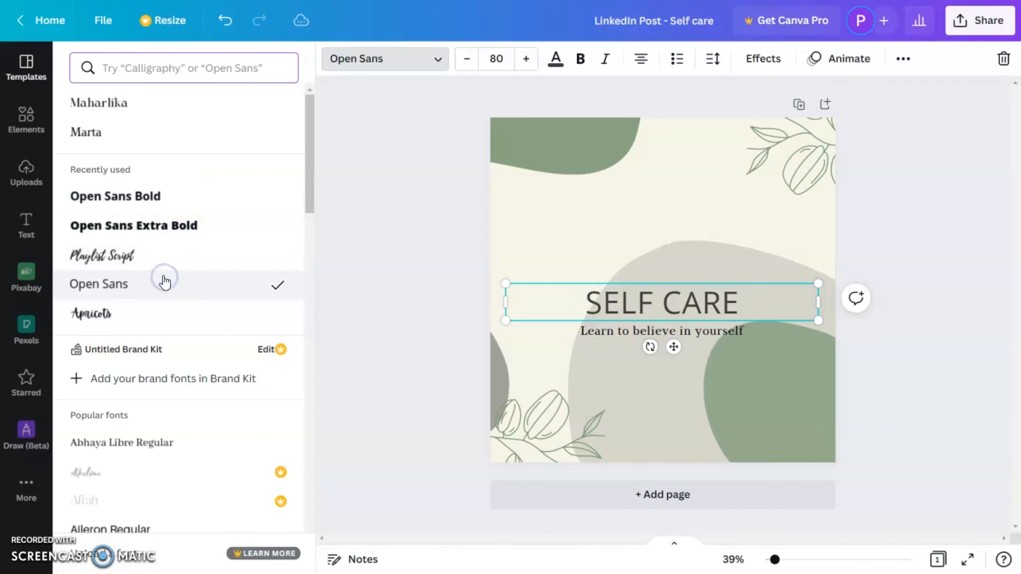
pyautogui.click(210, 226)
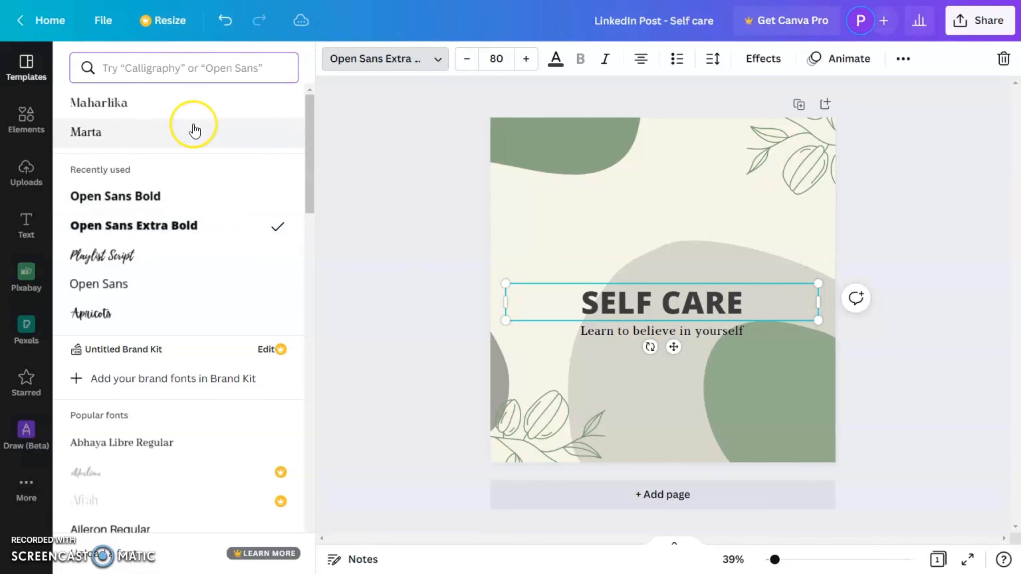
pyautogui.click(182, 68)
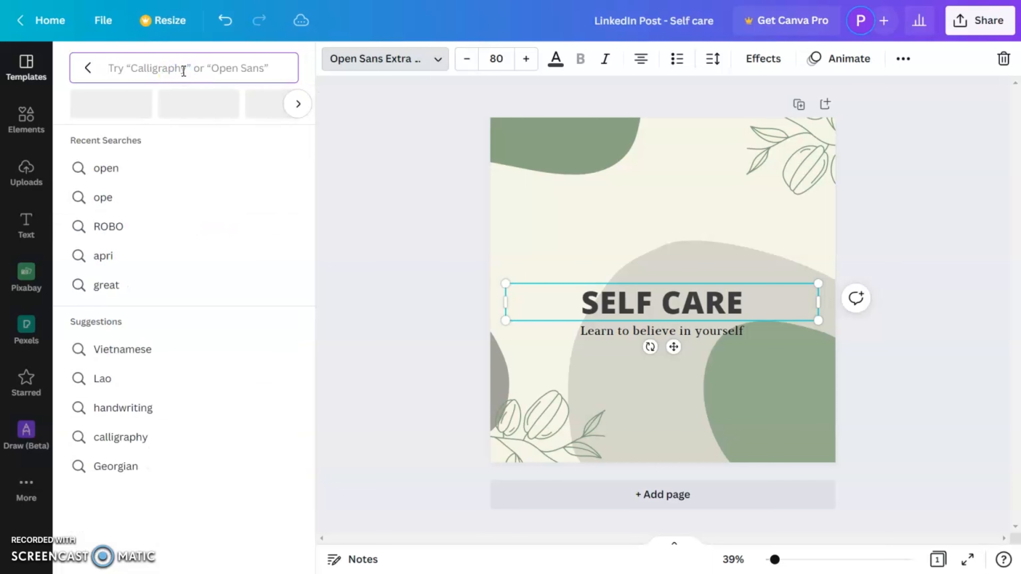
pyautogui.write('mont')
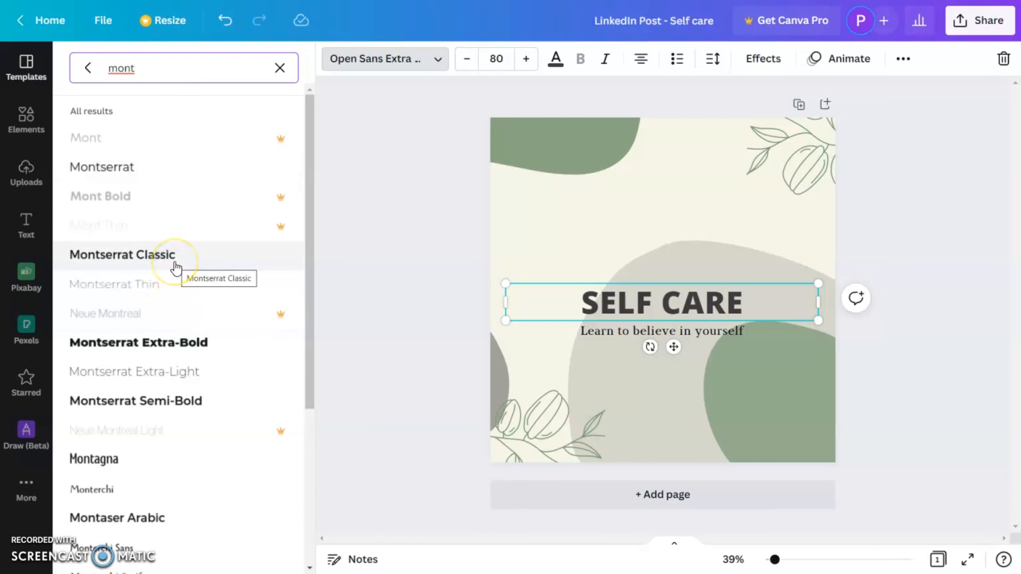
pyautogui.click(179, 401)
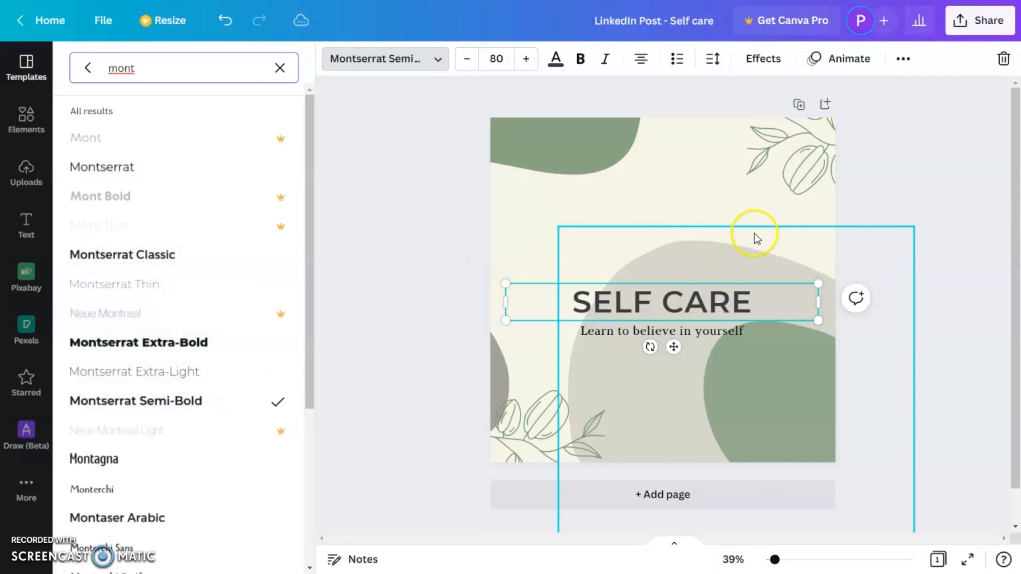
pyautogui.click(911, 268)
# Enlarge the "Learn to believe in yourself" subheading slightly to match the heading's width.
pyautogui.click(761, 331)
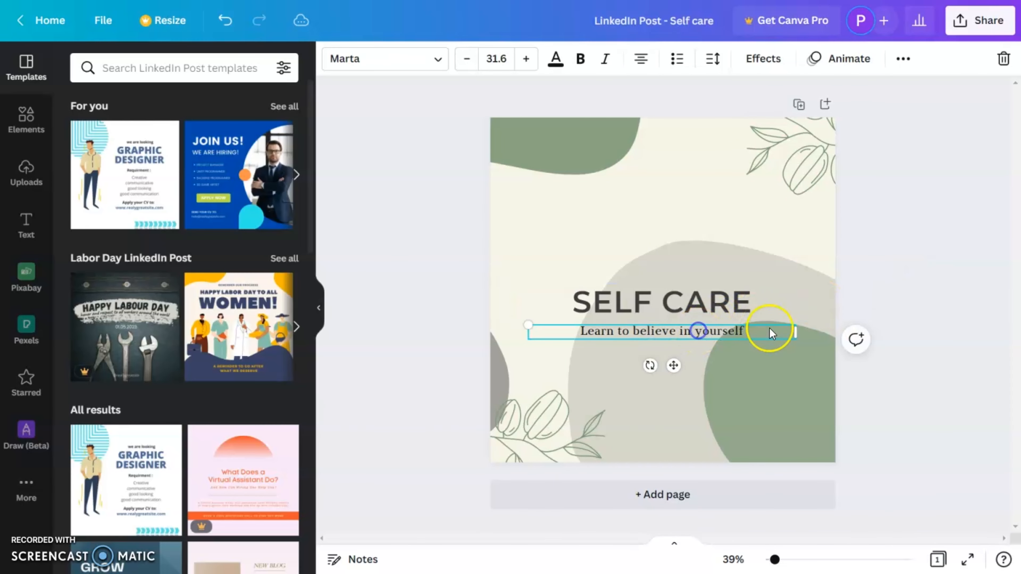
pyautogui.moveTo(792, 325); pyautogui.dragTo(802, 317)
pyautogui.click(893, 296)
pyautogui.click(665, 301)
pyautogui.keyDown('shift'); pyautogui.click(666, 328); pyautogui.keyUp('shift')
pyautogui.click(901, 236)
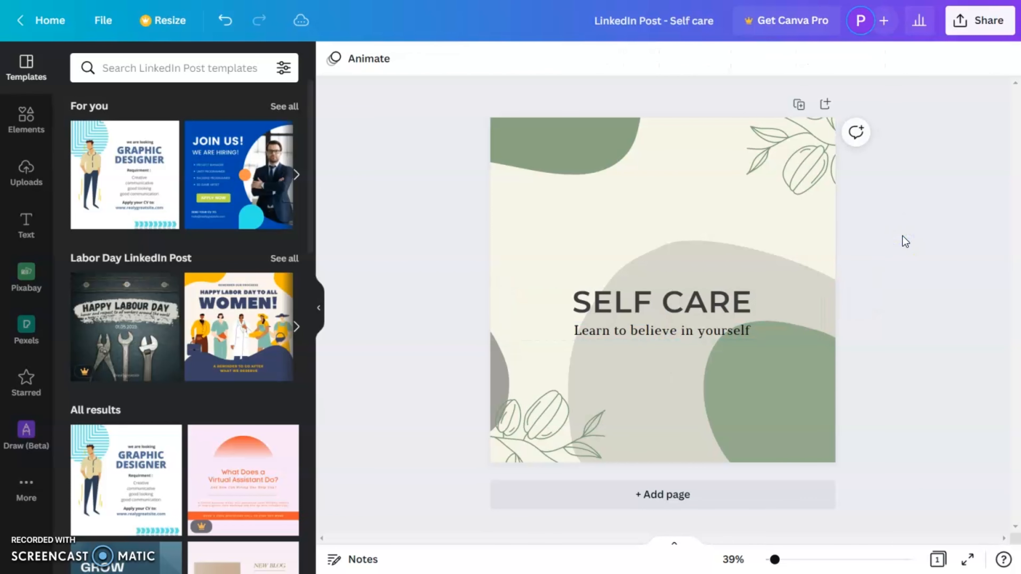
pyautogui.click(759, 269)
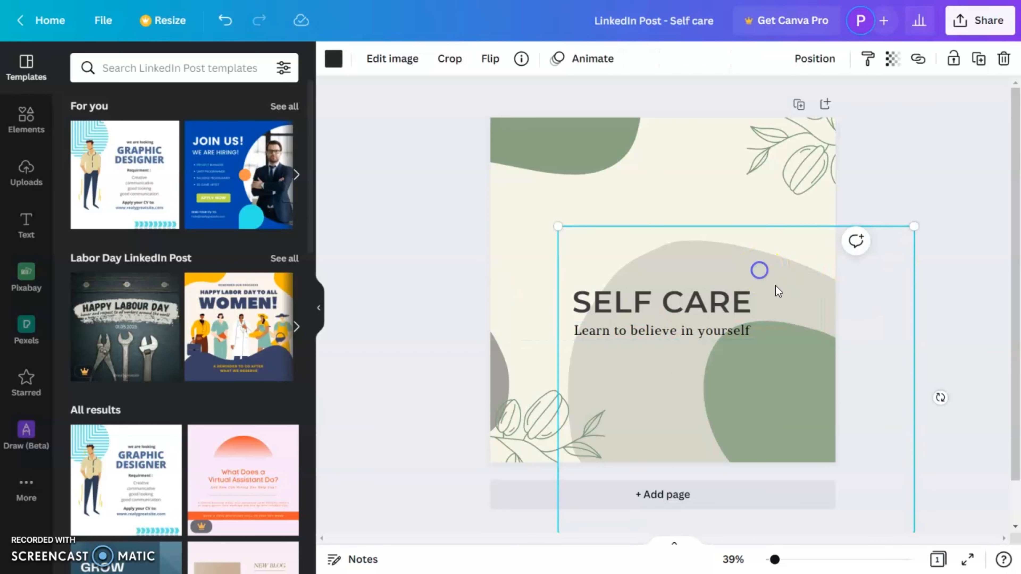
pyautogui.click(927, 188)
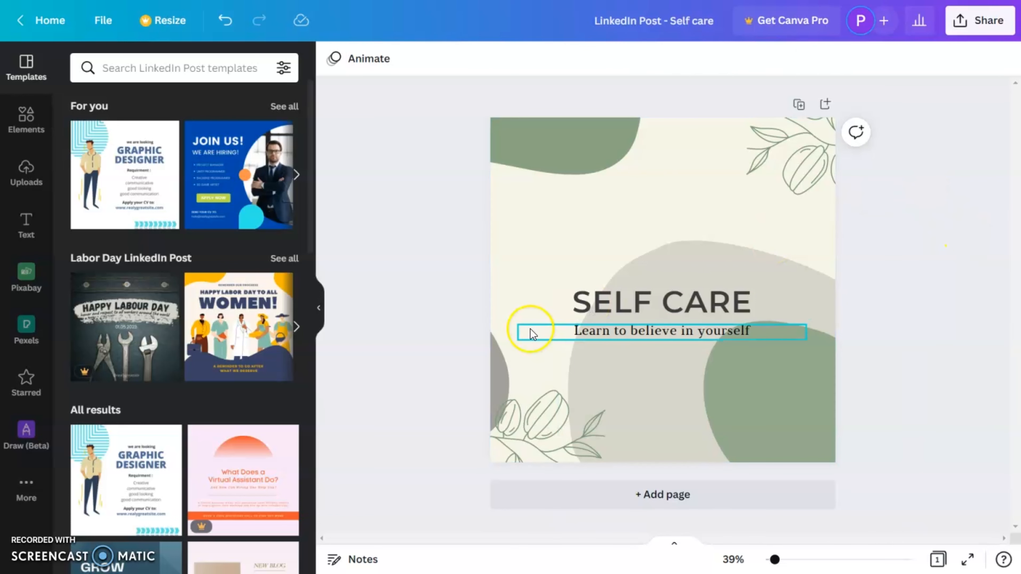
# Leave the LinkedIn post and open the "Pinterest Pin - Self care" design from the saved projects.
pyautogui.click(50, 20)
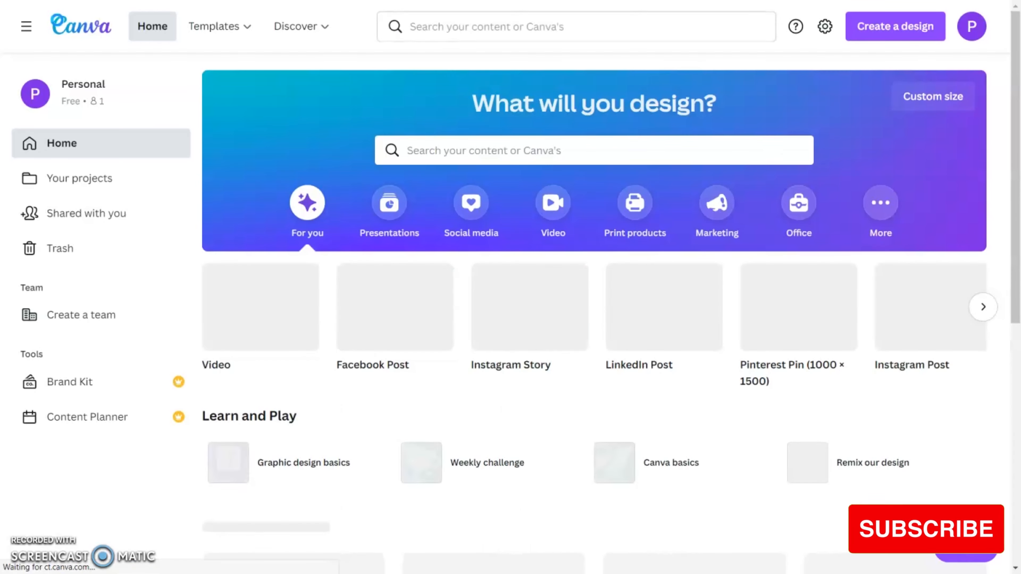
pyautogui.scroll(-10, 563, 309)
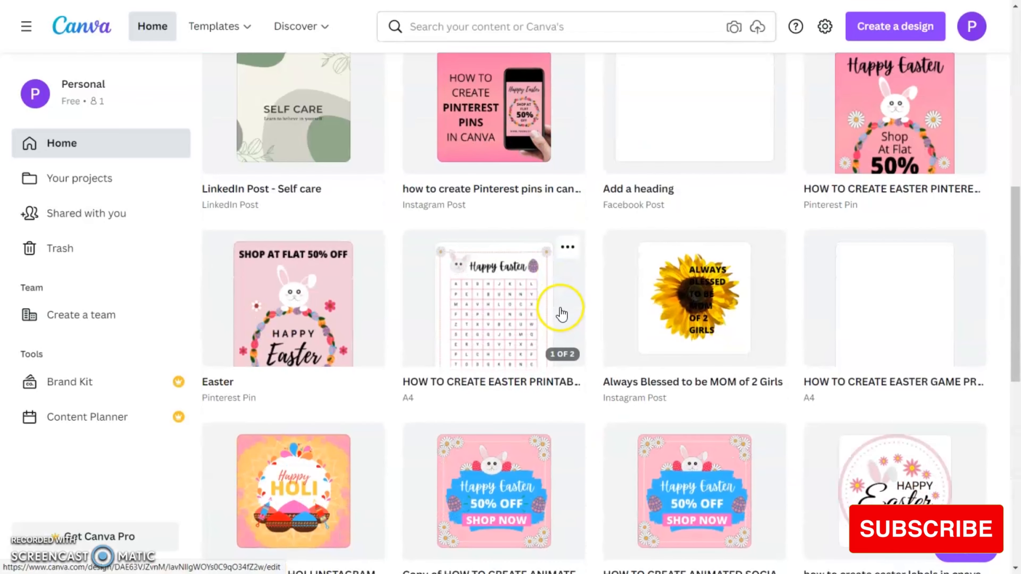
pyautogui.scroll(4, 562, 316)
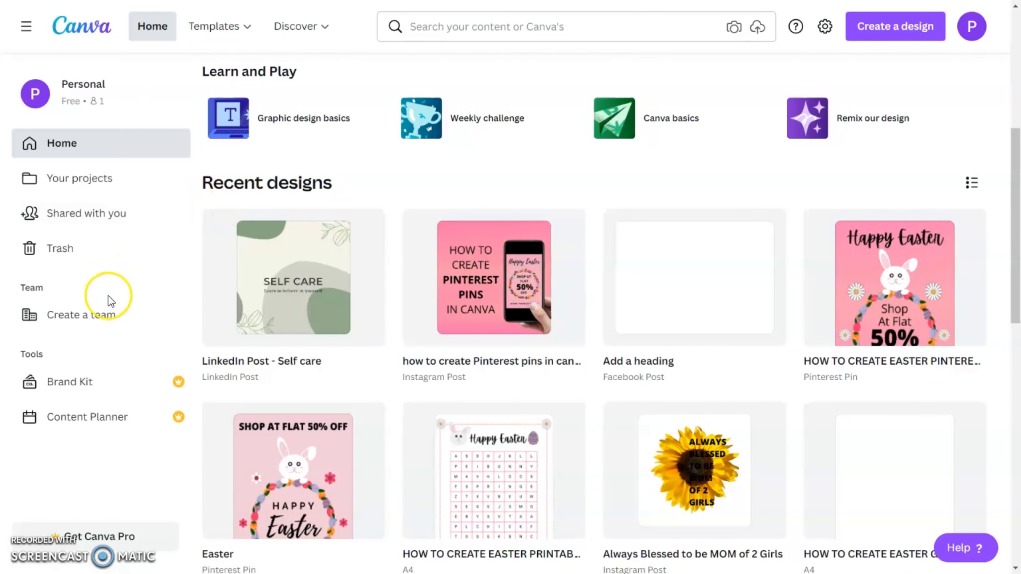
pyautogui.click(60, 177)
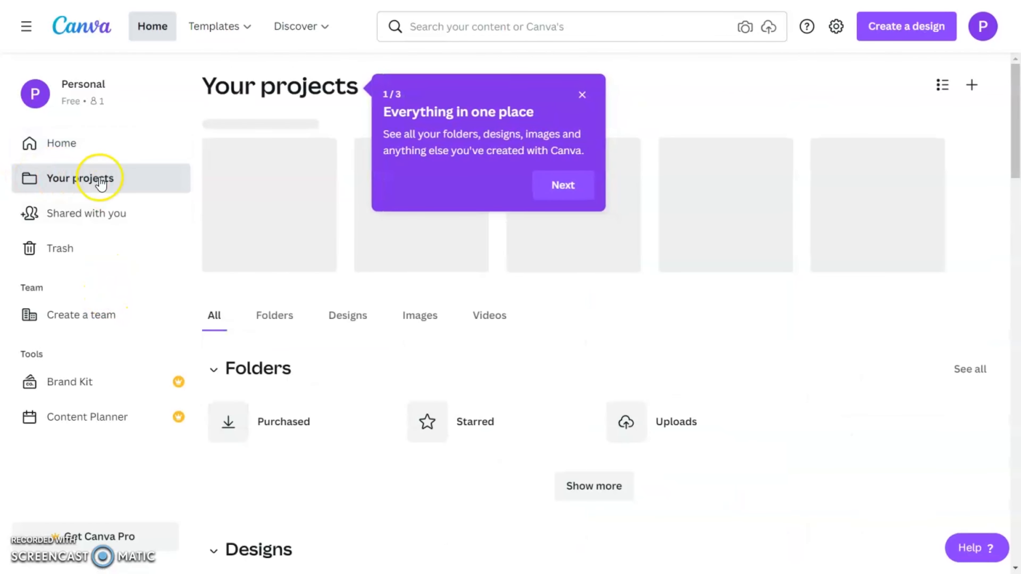
pyautogui.scroll(-6, 342, 347)
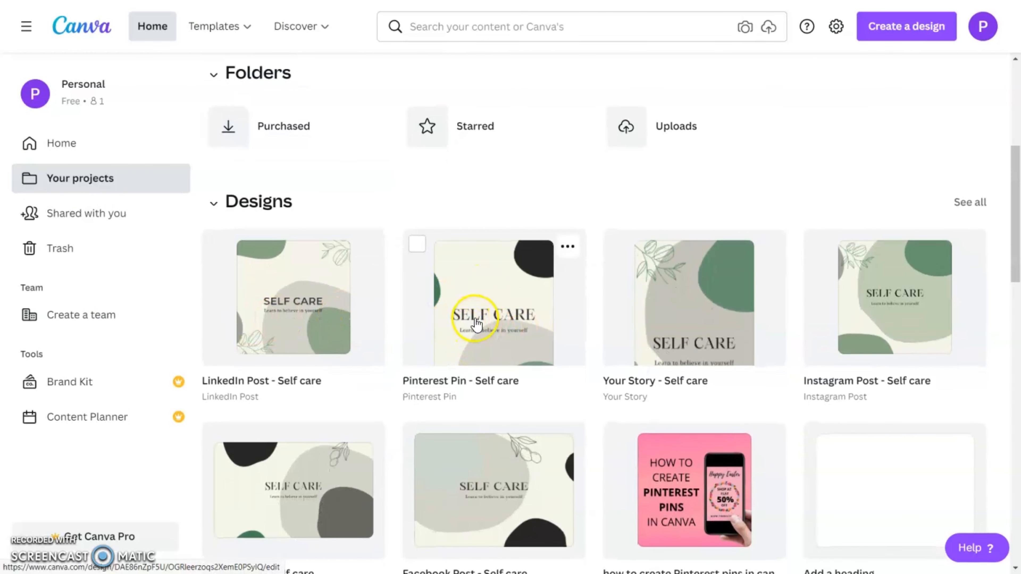
pyautogui.click(519, 316)
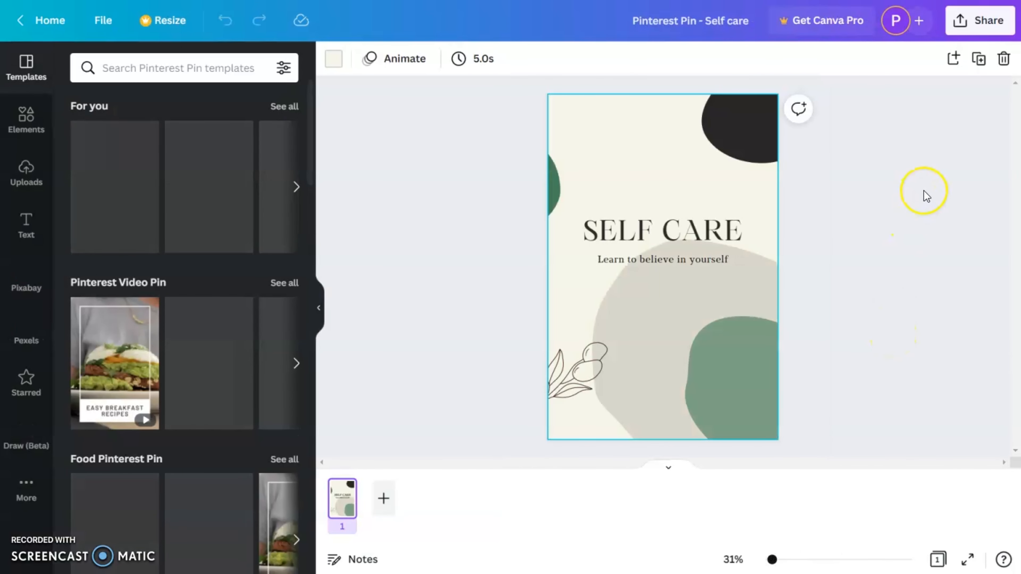
# Recolour the black shape in the pin's upper-right corner with the document's dark green and move the large grey shape lower.
pyautogui.click(749, 139)
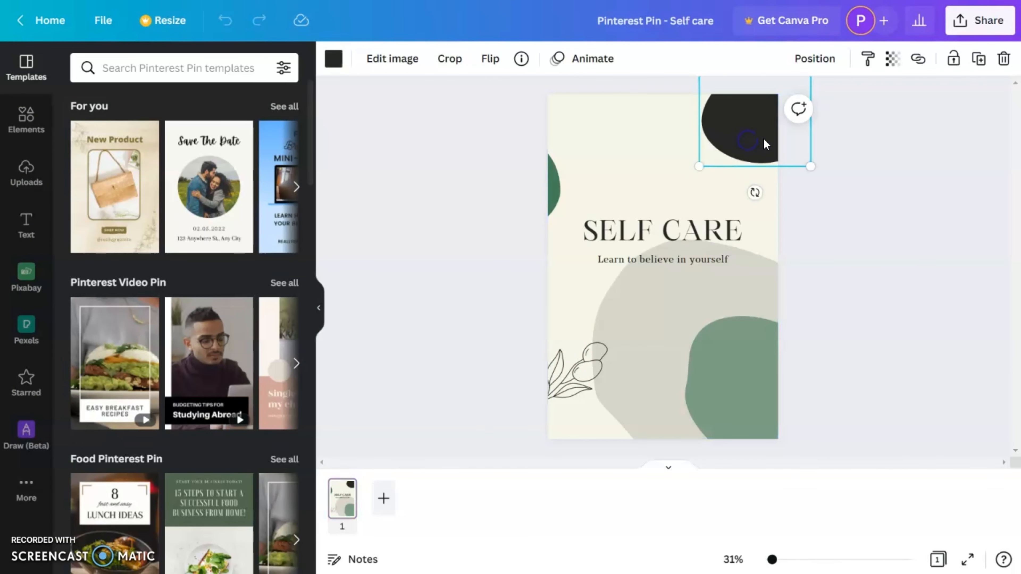
pyautogui.click(334, 62)
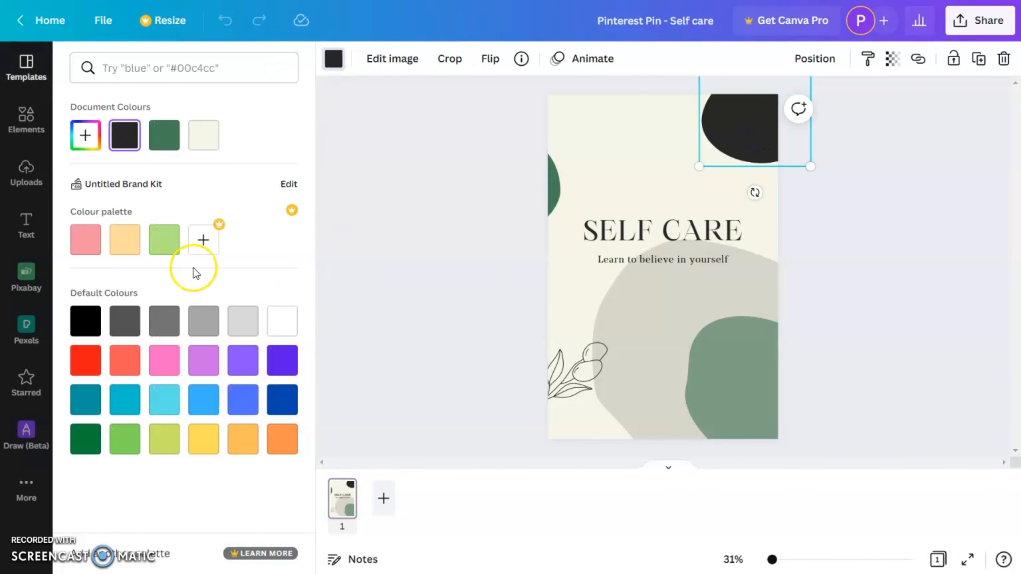
pyautogui.click(165, 137)
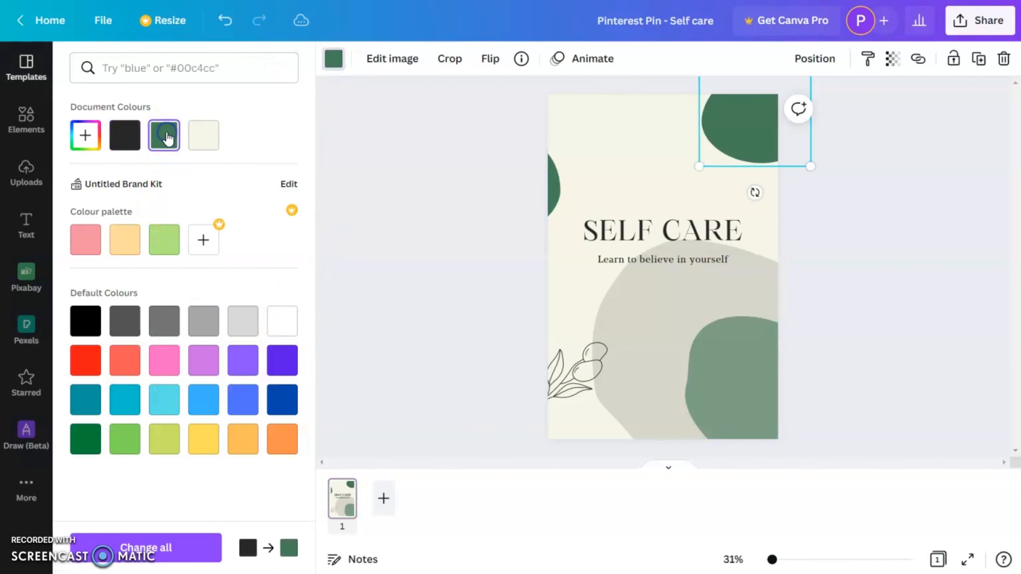
pyautogui.click(820, 256)
pyautogui.moveTo(656, 317); pyautogui.dragTo(663, 340)
pyautogui.click(839, 321)
# Move the plant drawing down into the pin's lower-left corner and place a rotated duplicate in the upper-left corner.
pyautogui.moveTo(579, 362); pyautogui.dragTo(599, 114)
pyautogui.hotkey('ctrl', 'd')
pyautogui.moveTo(599, 161); pyautogui.dragTo(460, 139)
pyautogui.moveTo(567, 133); pyautogui.dragTo(569, 132)
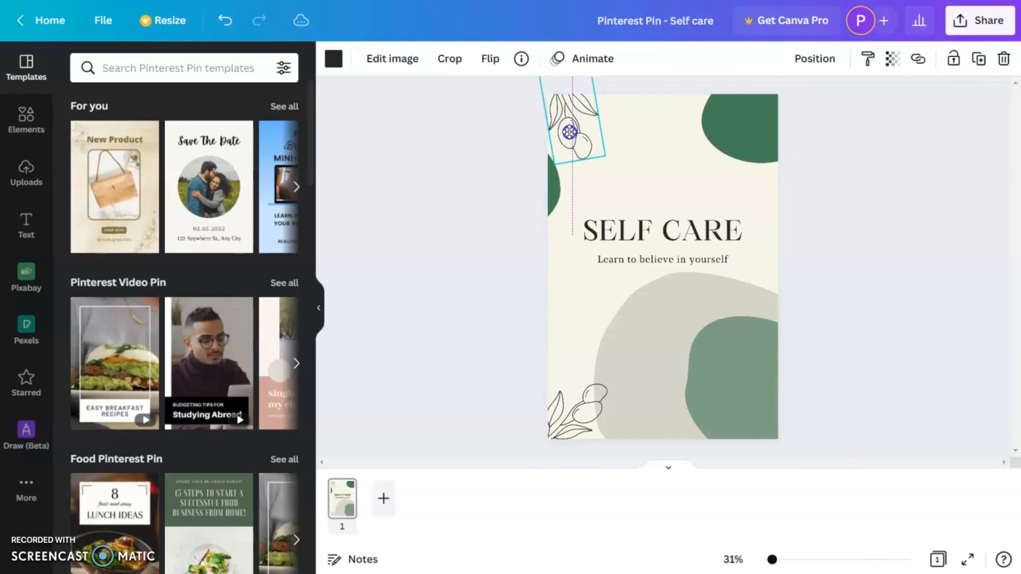